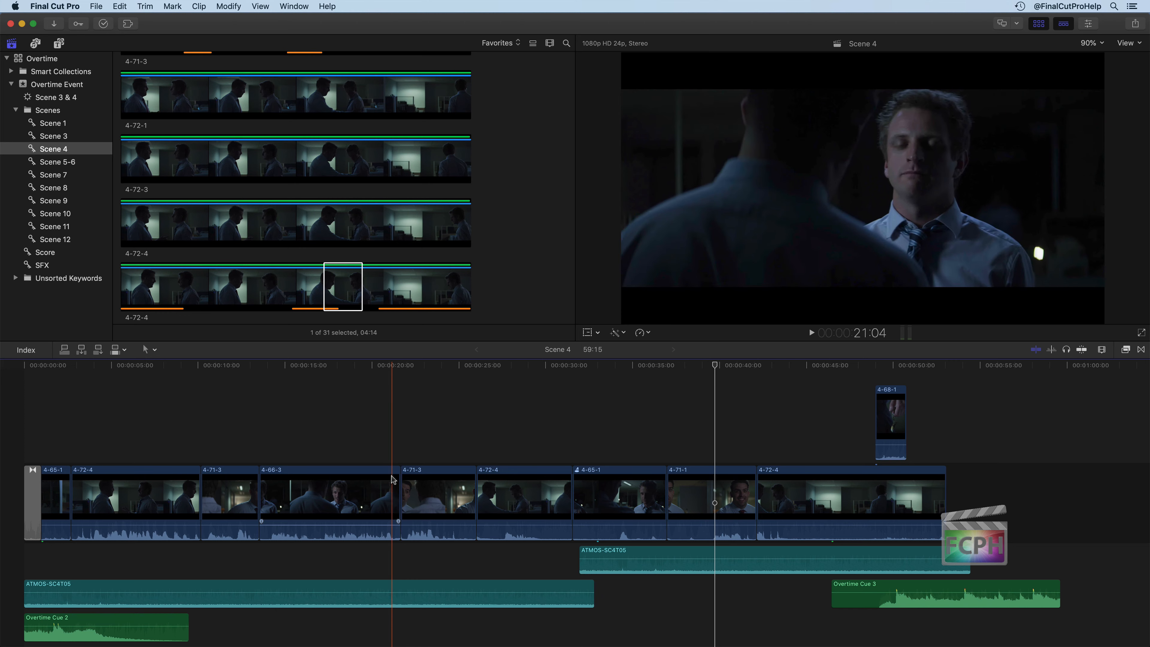
- Hide the browser and play the opening of the Scene 4 timeline from its start
click(1039, 24)
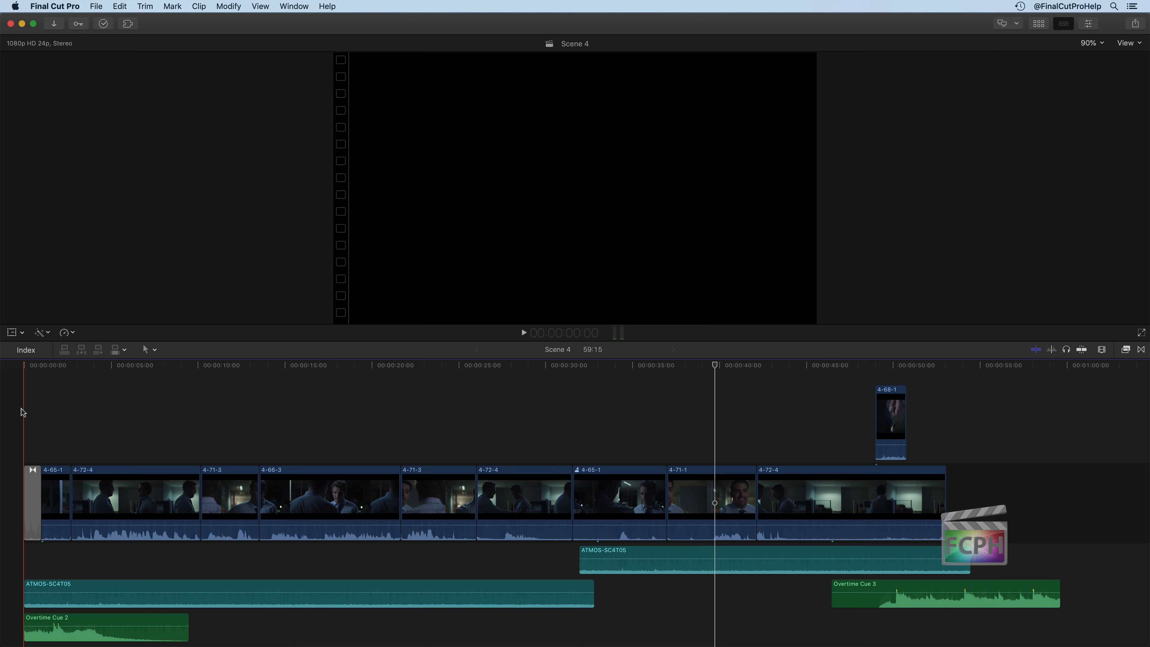
key(space)
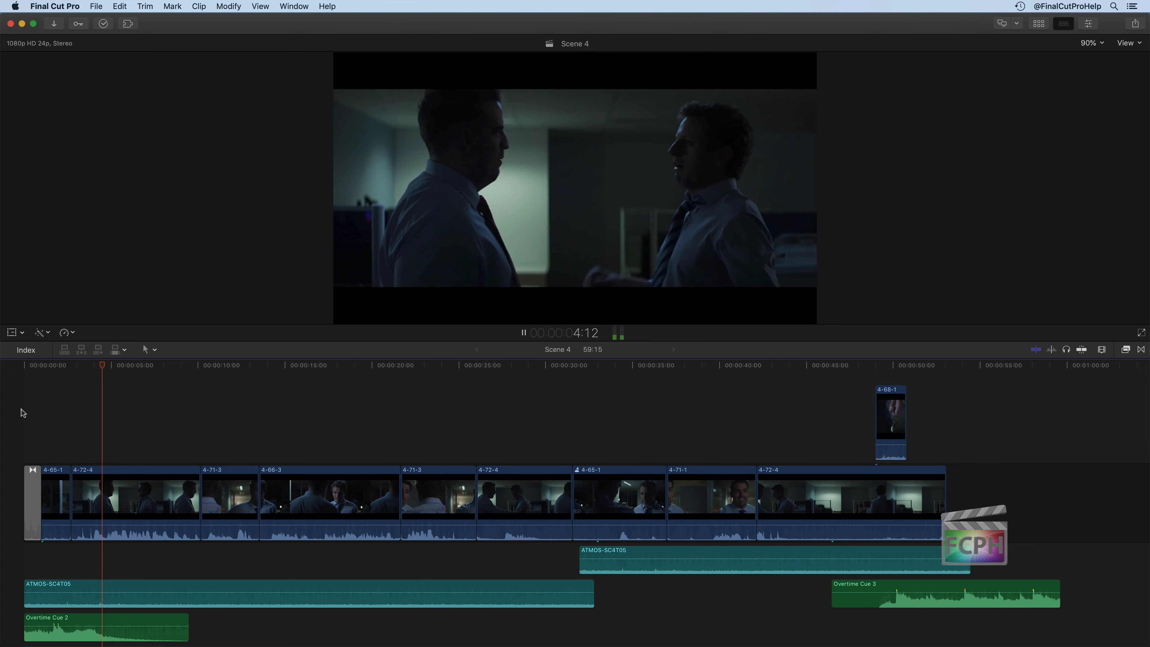
key(space)
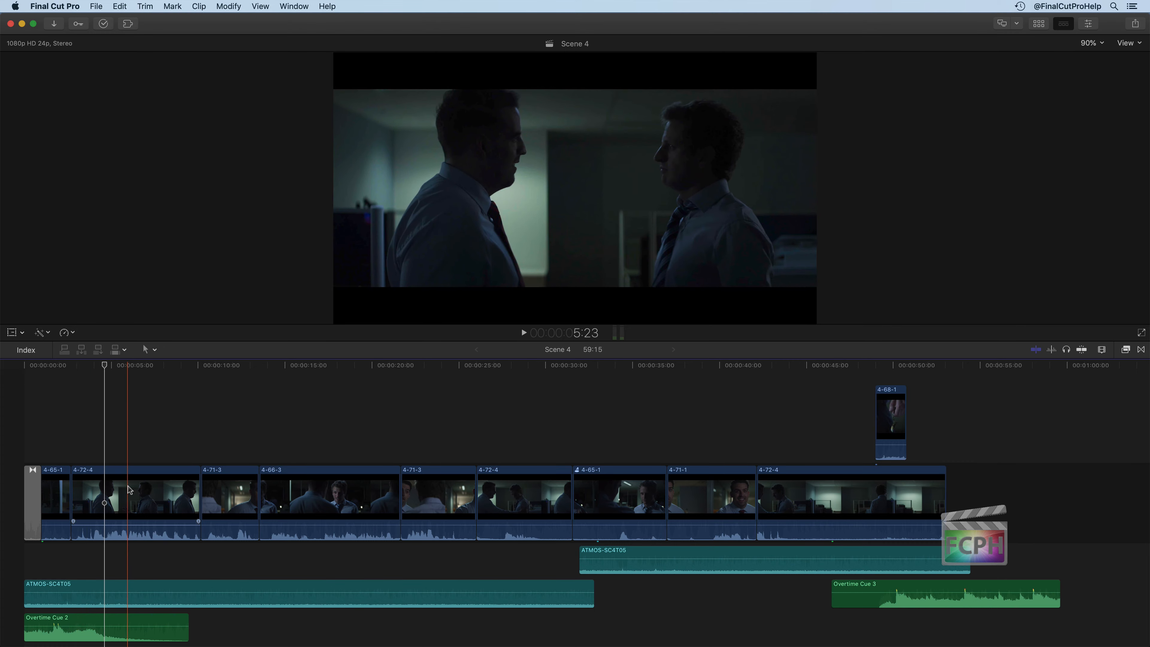
- Ripple-trim about 12 frames off the start of the first 4-72-4 clip and extend the end of the preceding 4-65-1 clip by about 4 frames
click(90, 487)
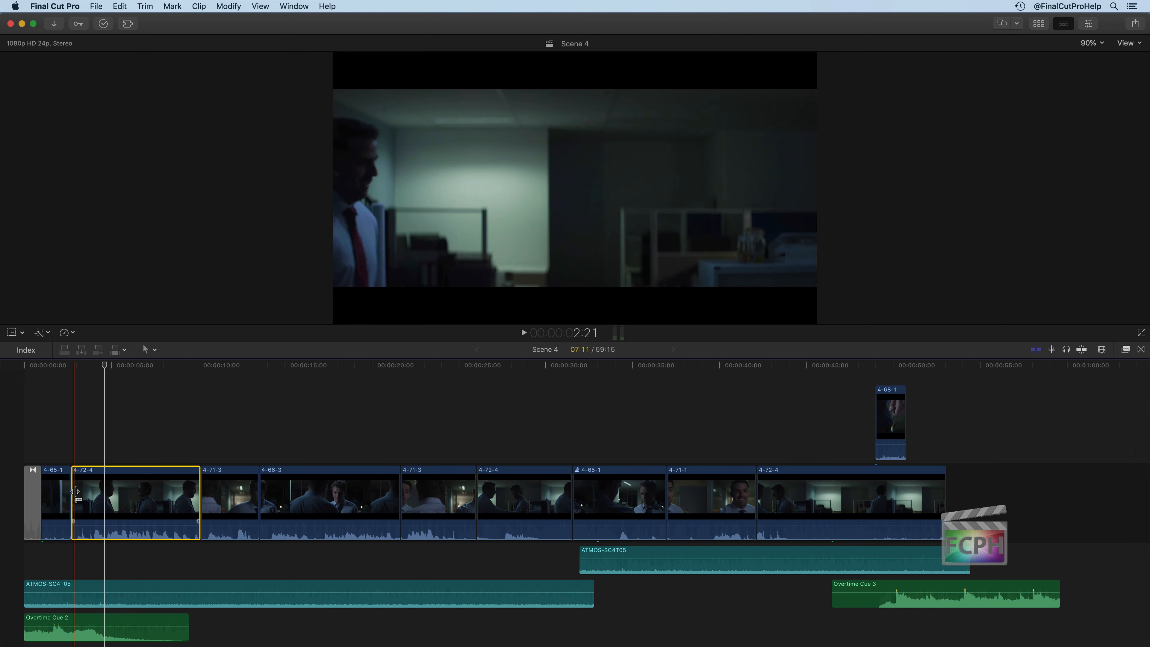
drag(73, 489, 86, 488)
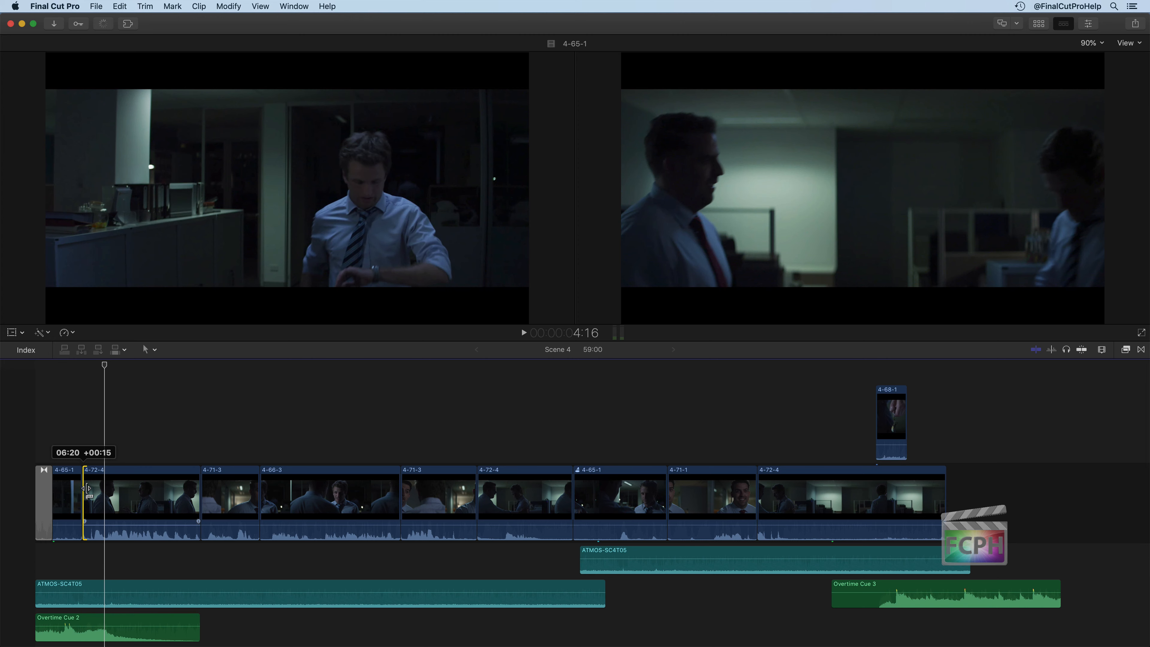
drag(88, 489, 85, 487)
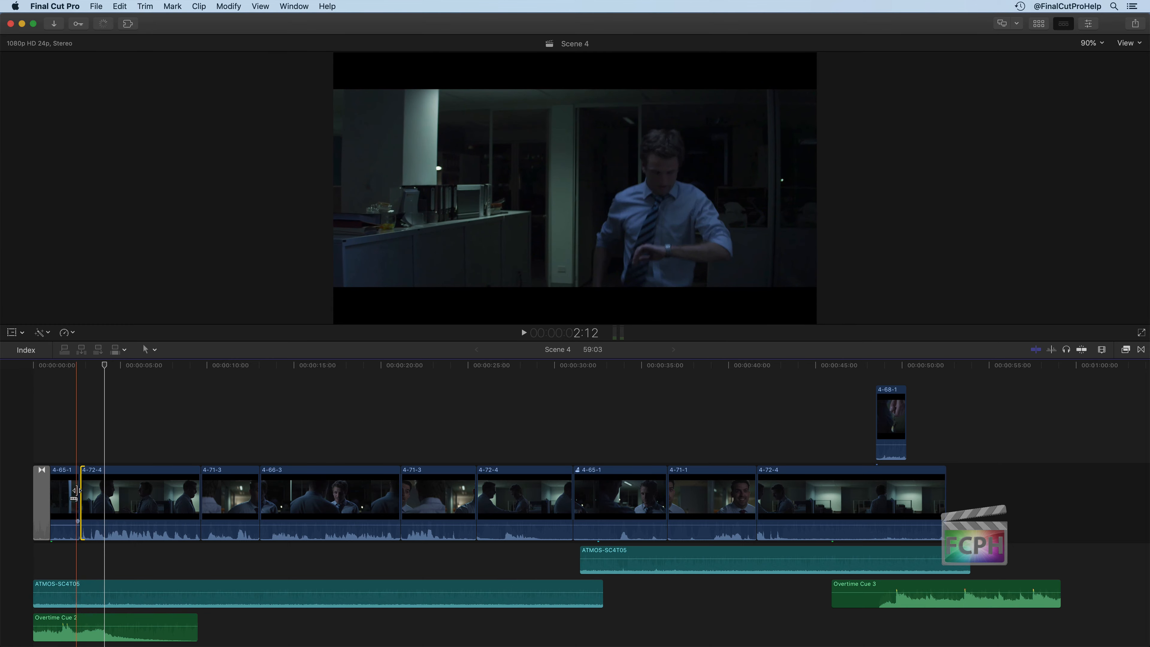
drag(75, 490, 80, 488)
- Play the timeline from its start to review the cut between the first 4-65-1 and 4-72-4 clips
click(39, 365)
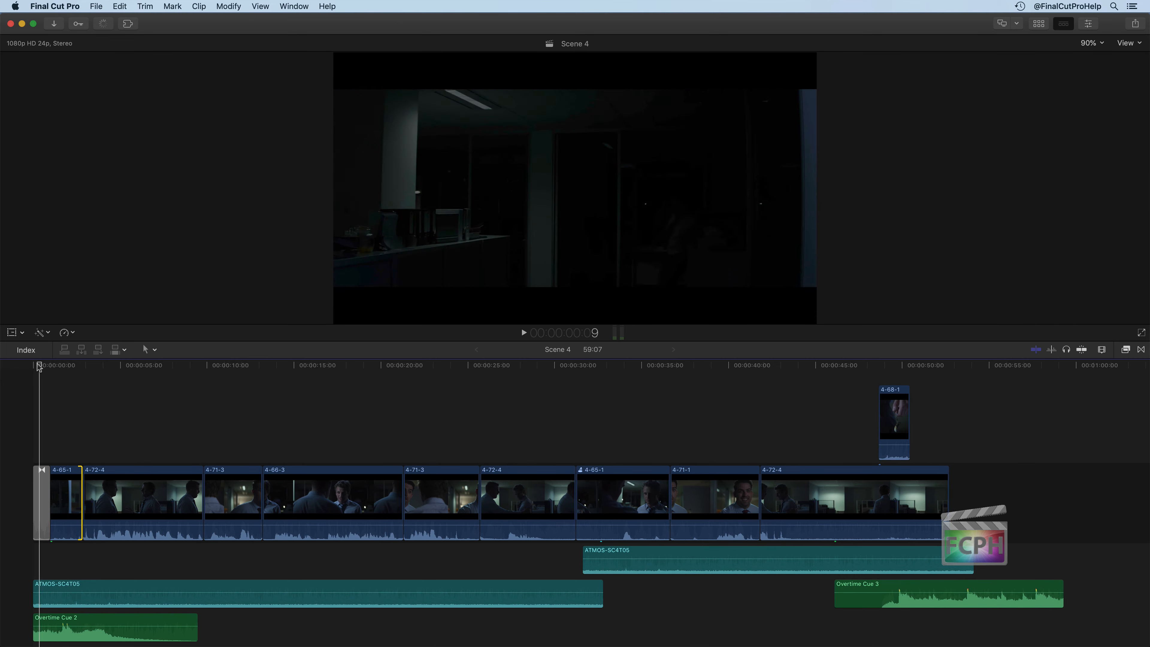
drag(40, 366, 32, 367)
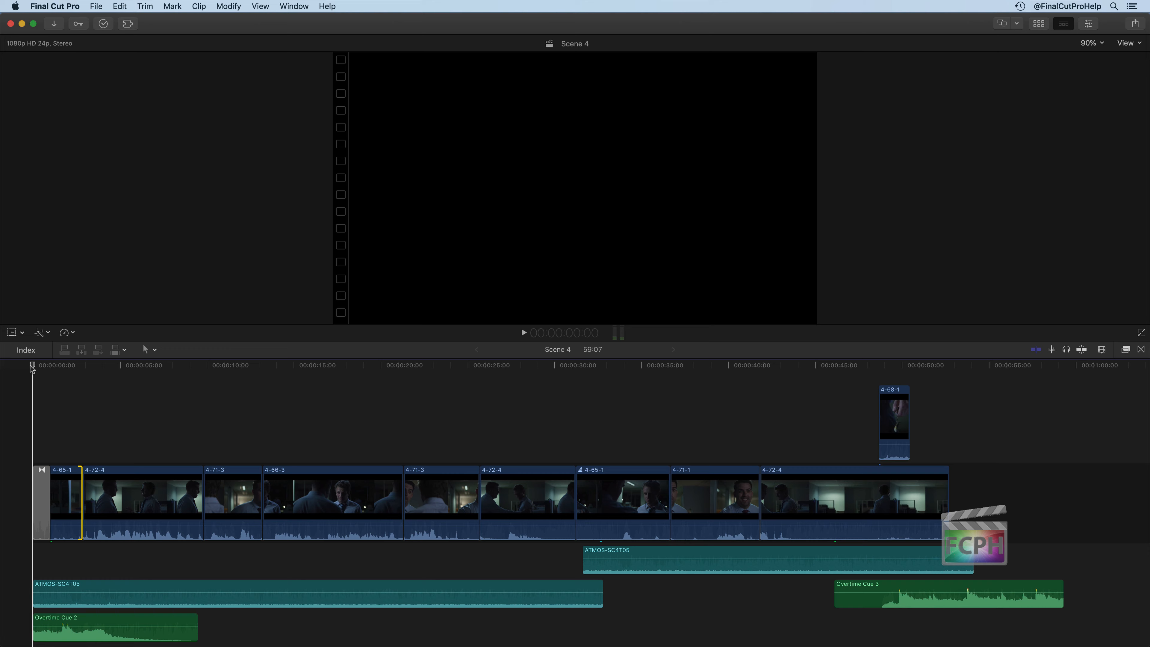
key(space)
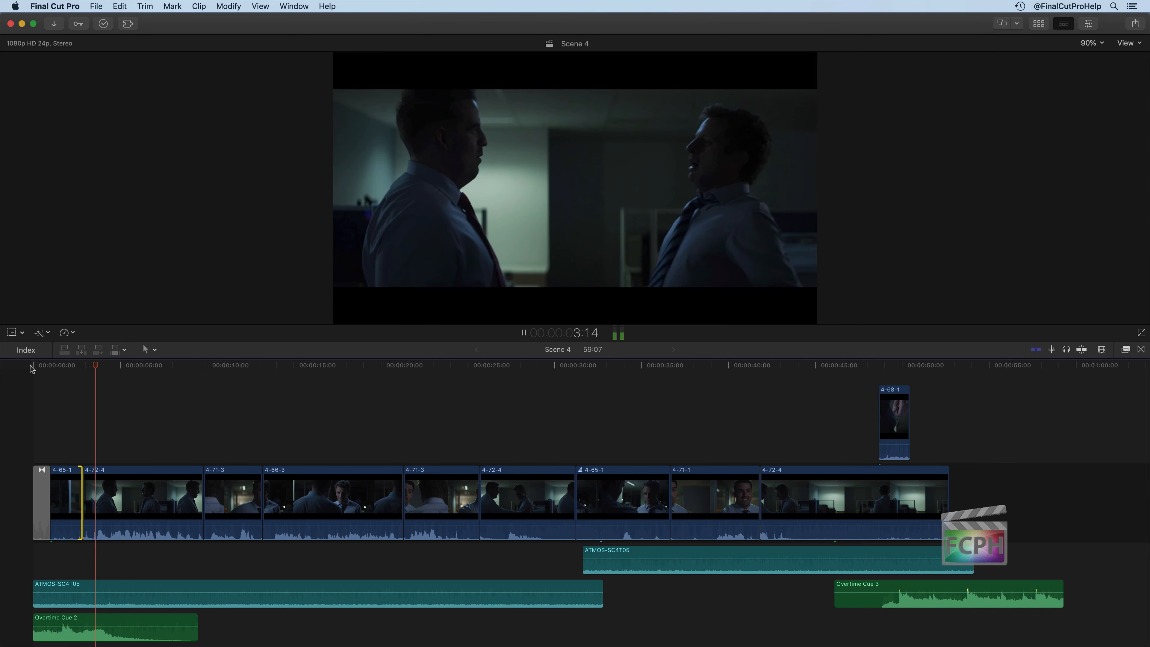
key(space)
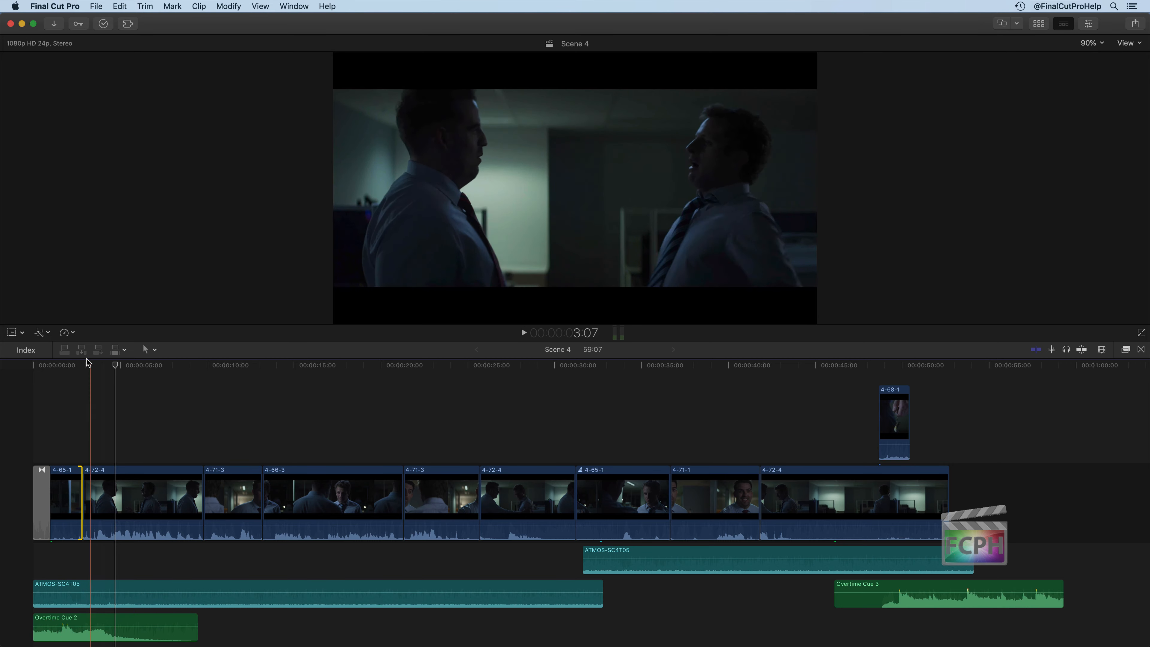
- Ripple-trim the start of the first 4-72-4 clip to a duration of 06:14 and extend the end of the preceding 4-65-1 by about 7 frames
click(71, 366)
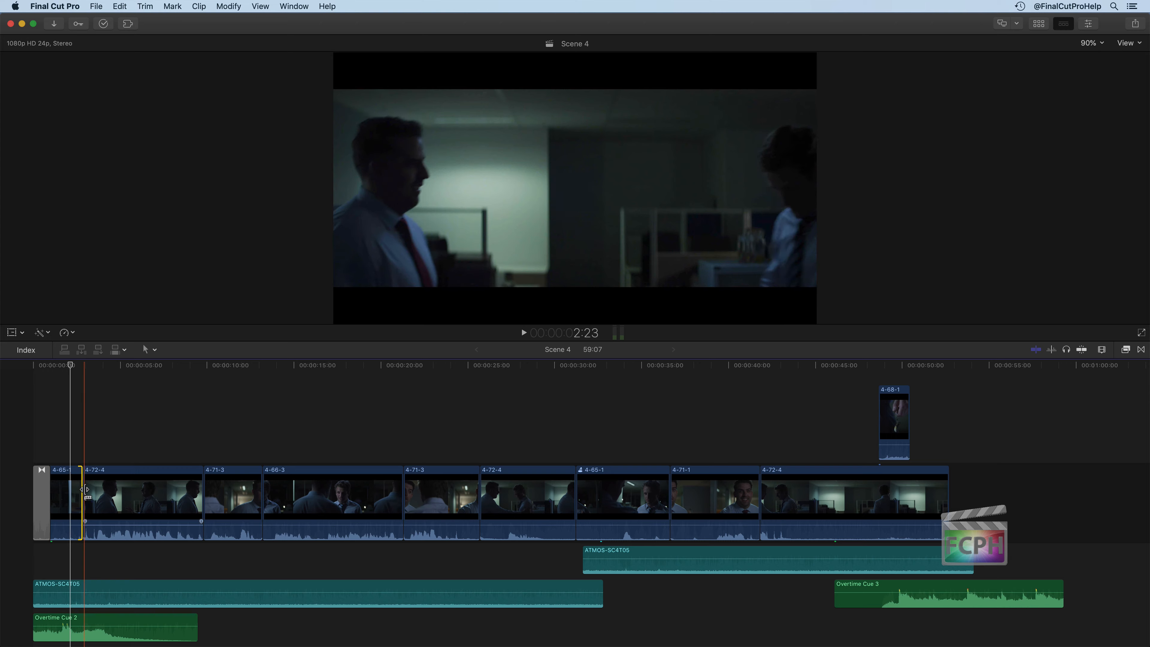
drag(82, 491, 98, 491)
click(93, 493)
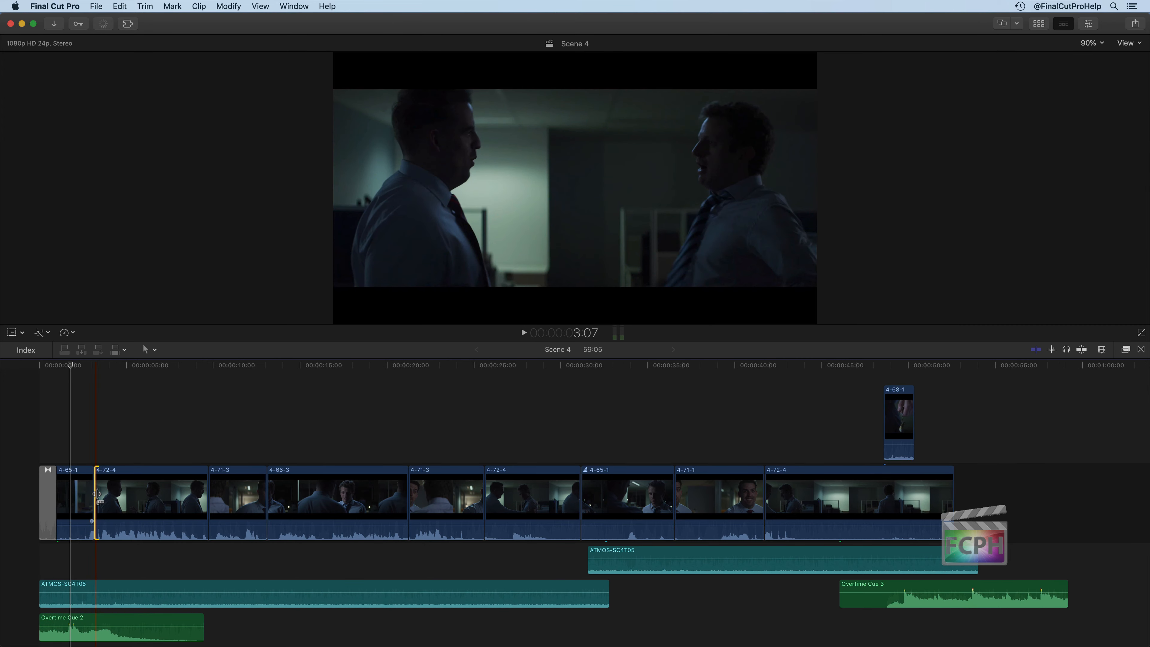
drag(98, 500, 98, 502)
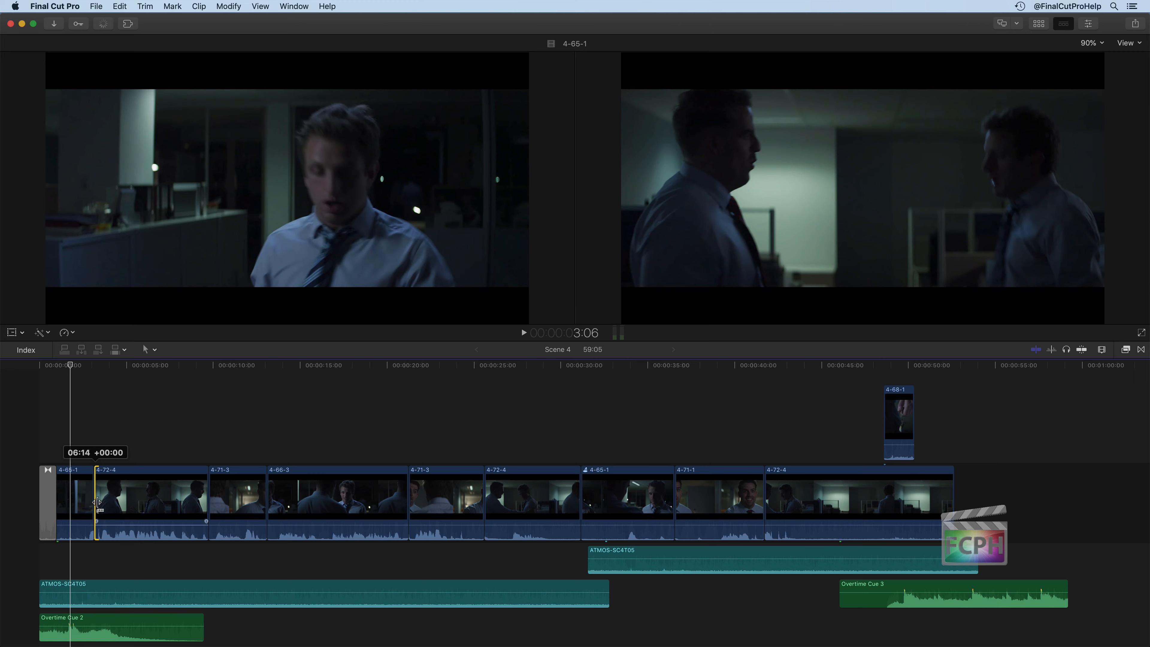
- Play the opening from the timeline start, then replay the retrimmed cut from 4-65-1 to 4-72-4 to check the action matches
click(96, 434)
click(36, 369)
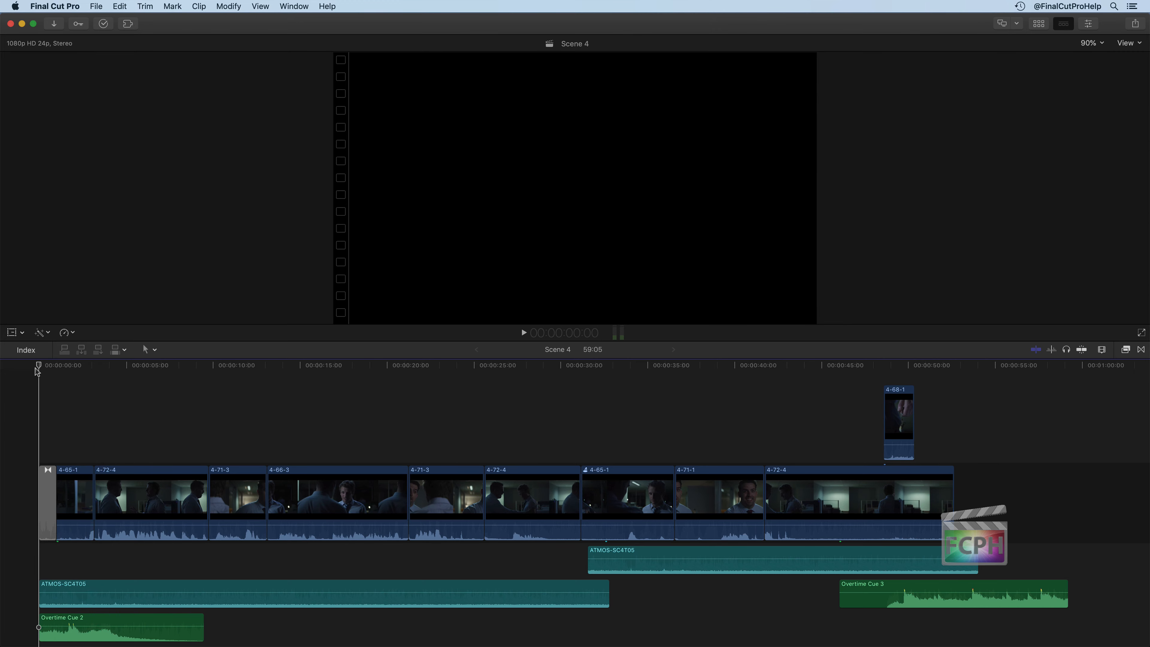
key(space)
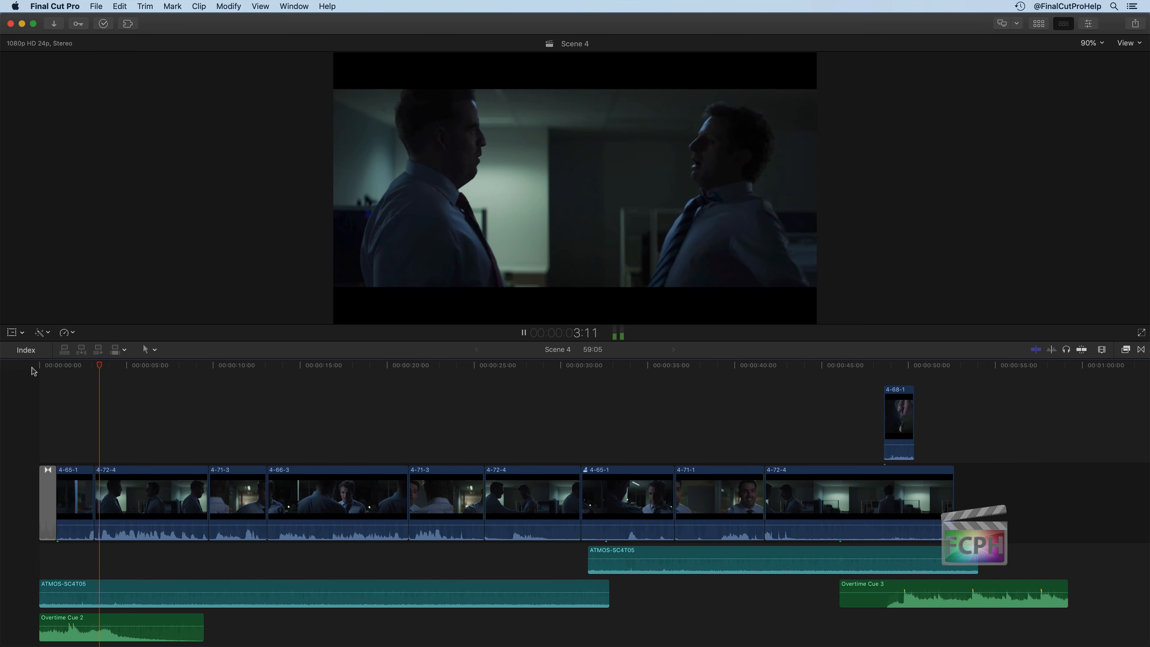
key(space)
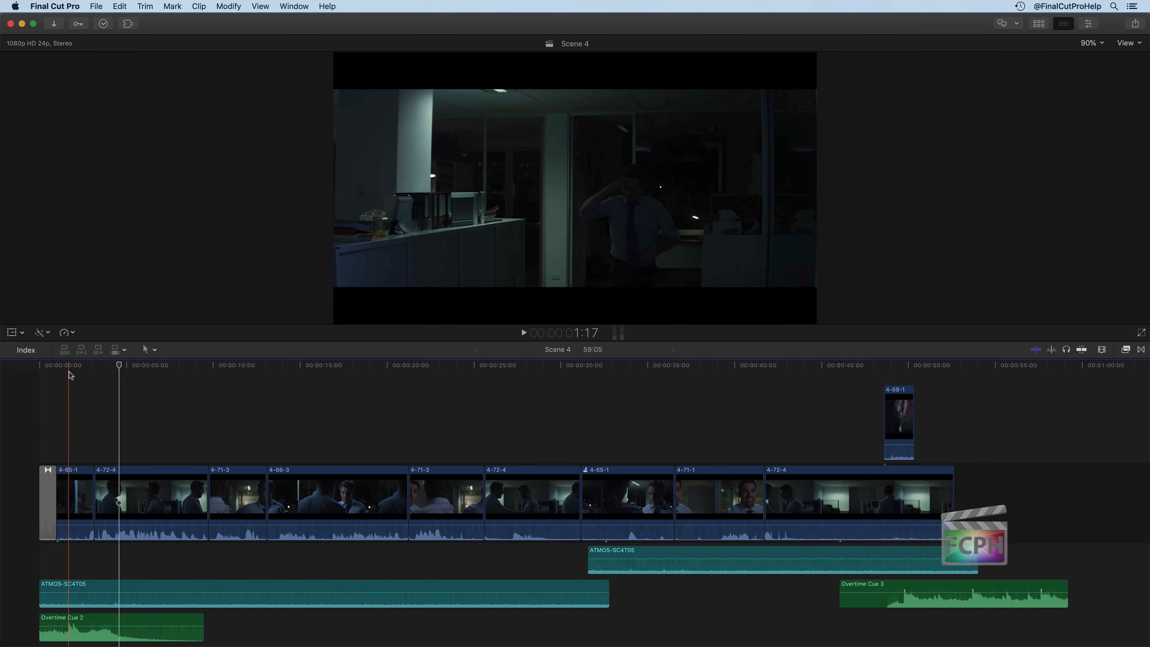
key(space)
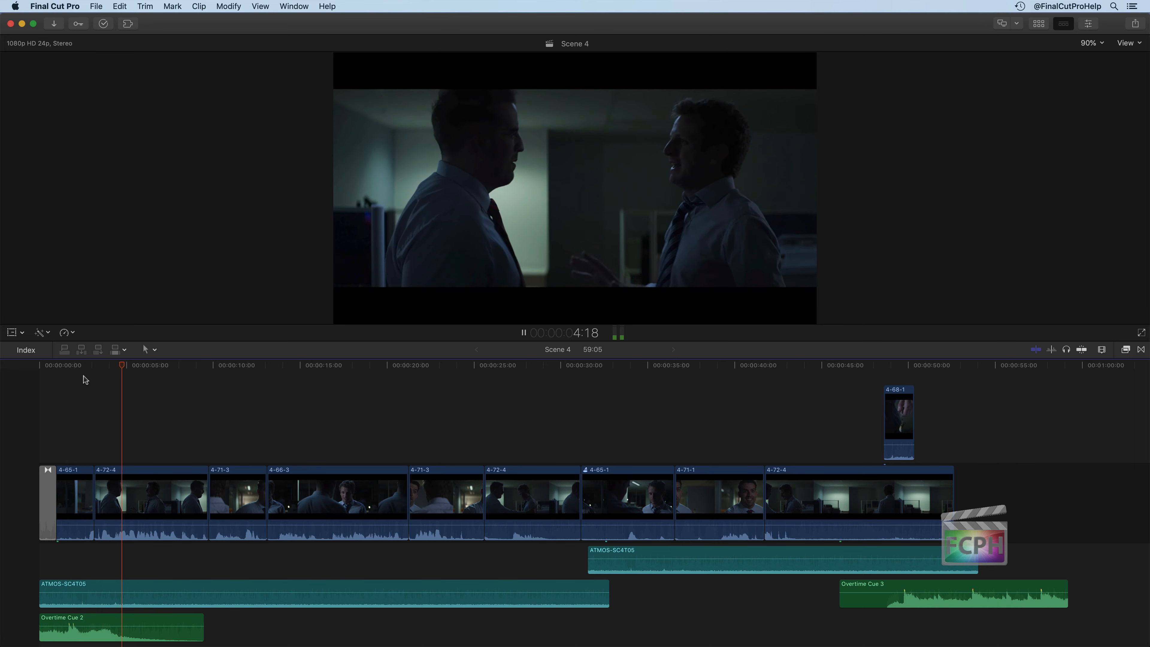
key(space)
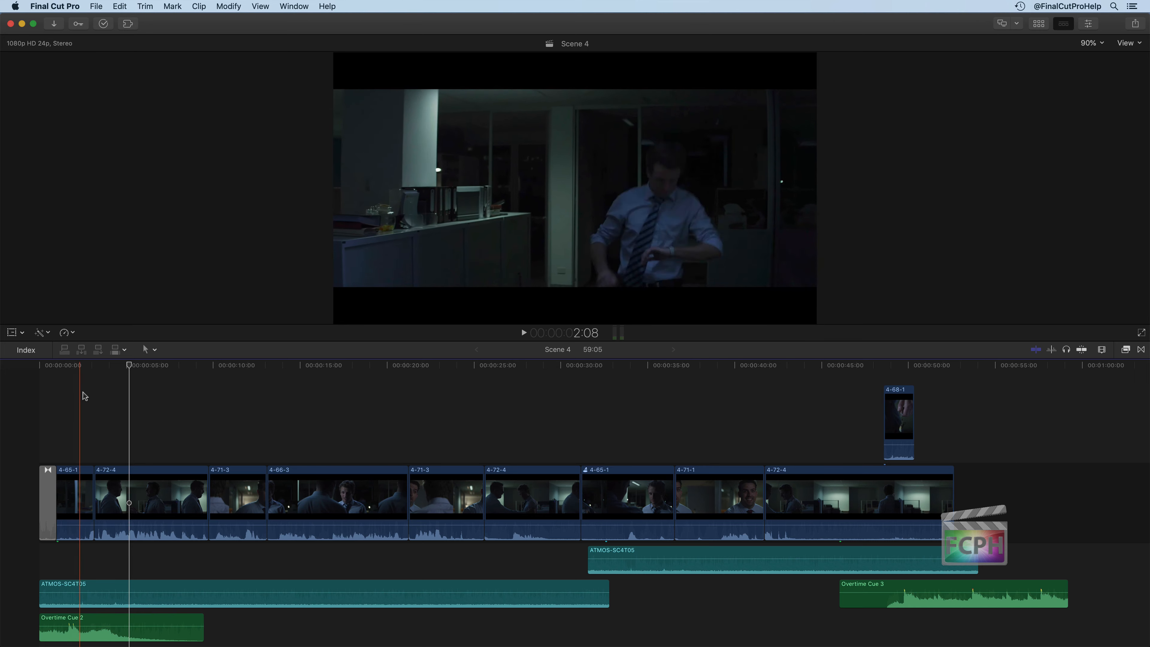
key(space)
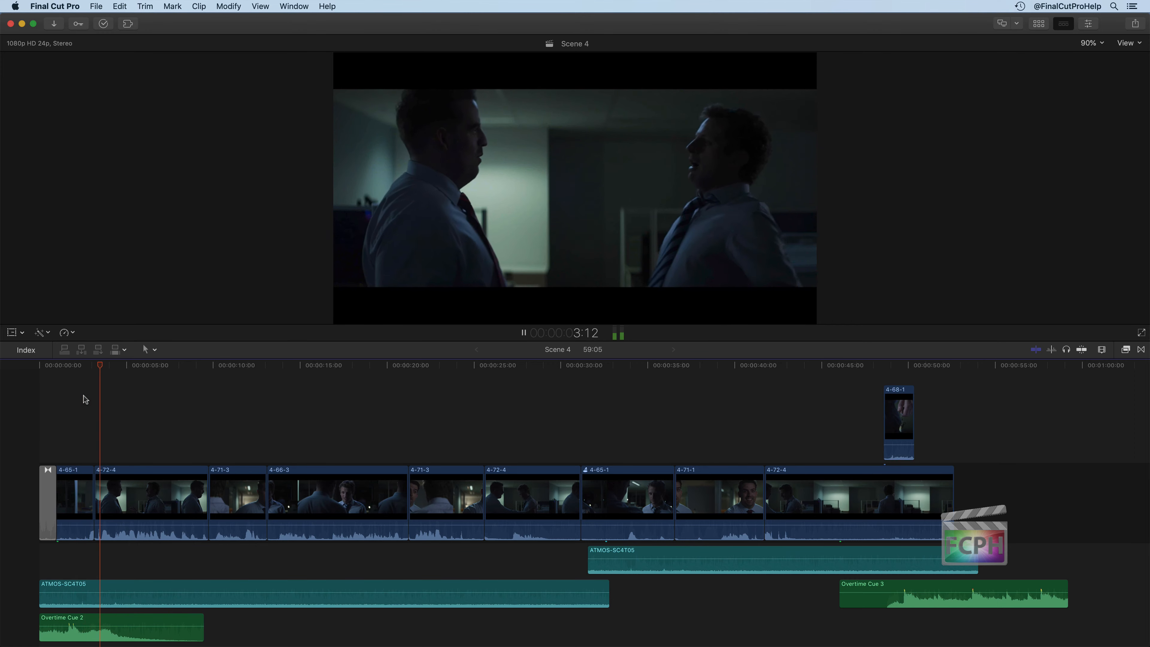
key(space)
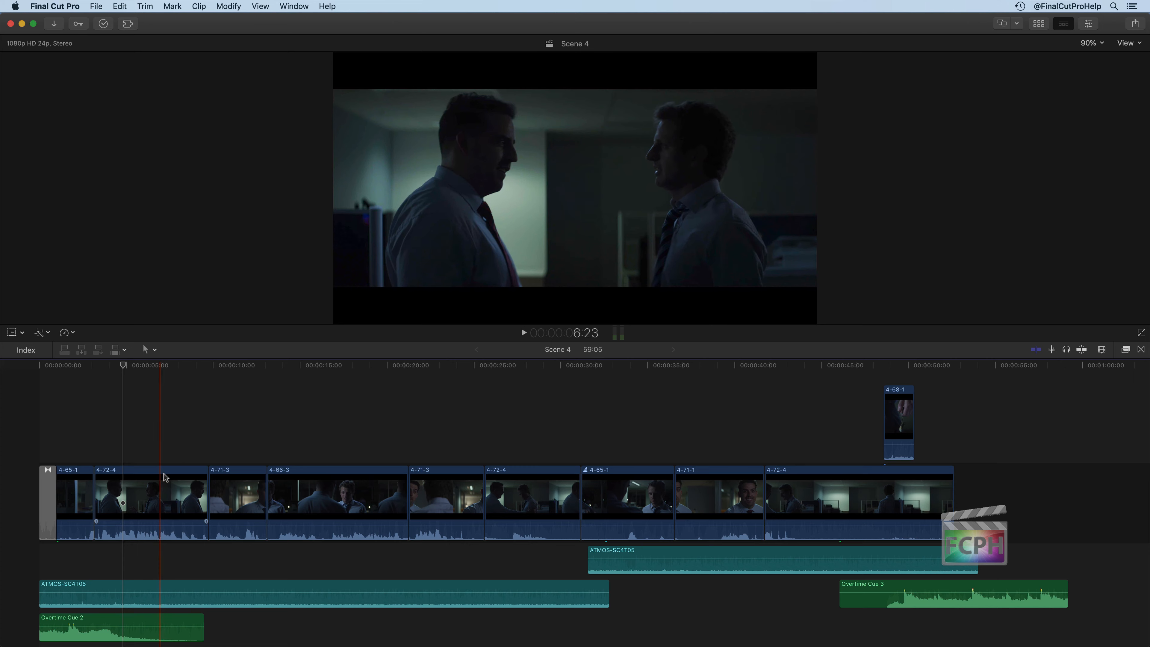
- Play through the end of the first 4-72-4 clip into 4-71-3 to examine the cut between them
key(space)
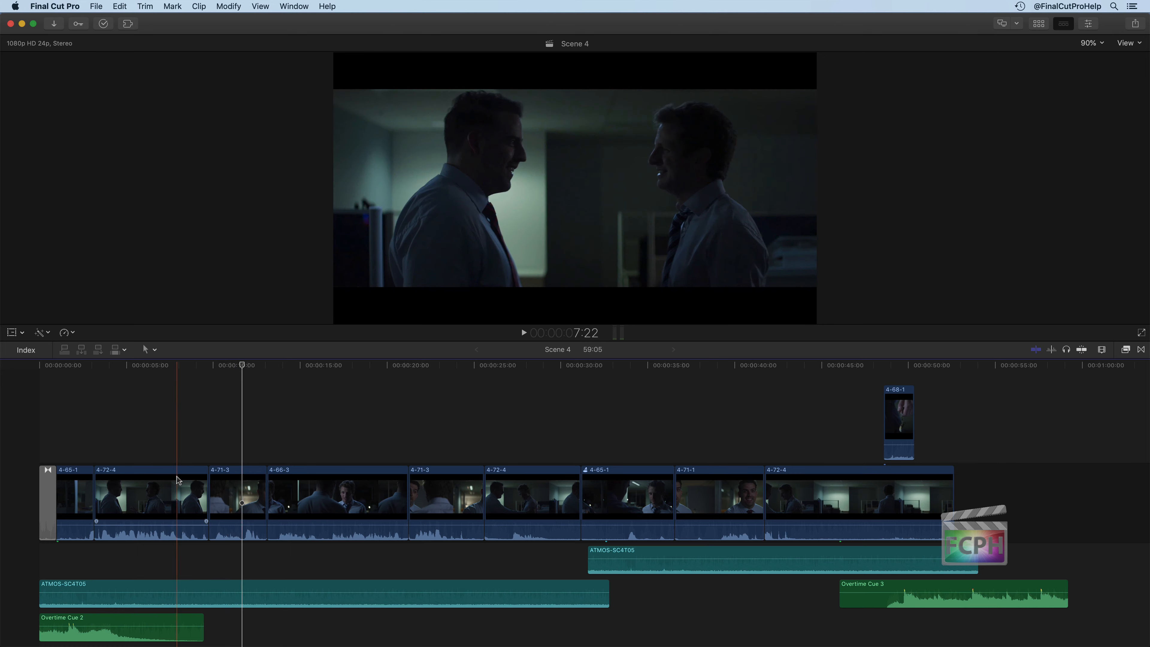
click(176, 480)
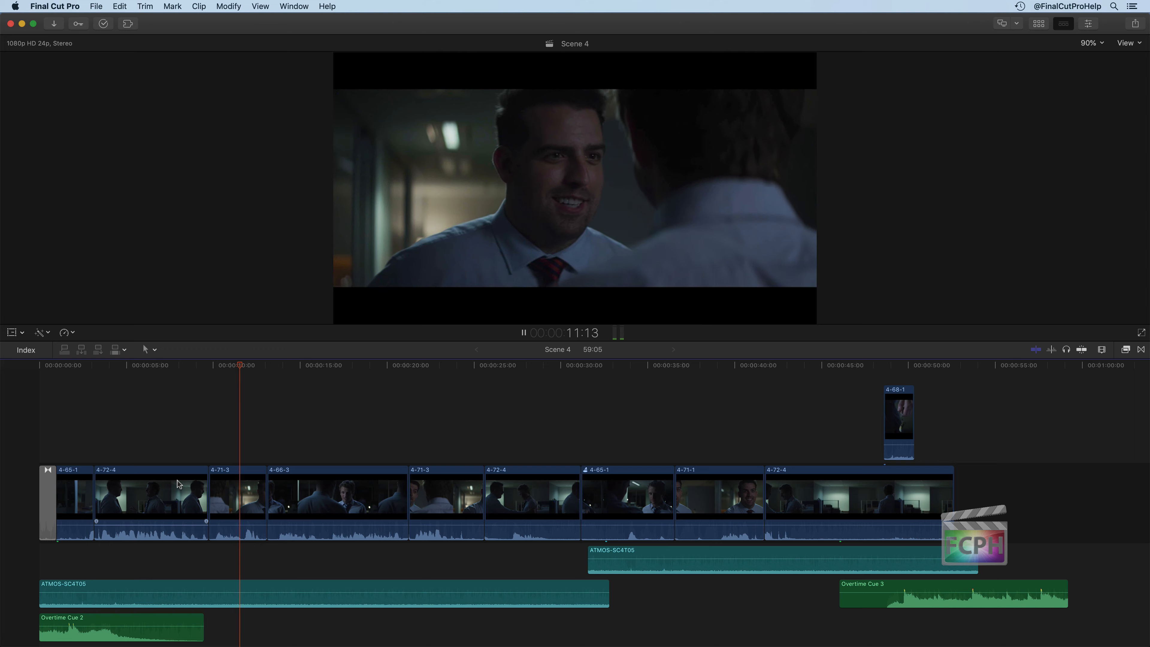
key(space)
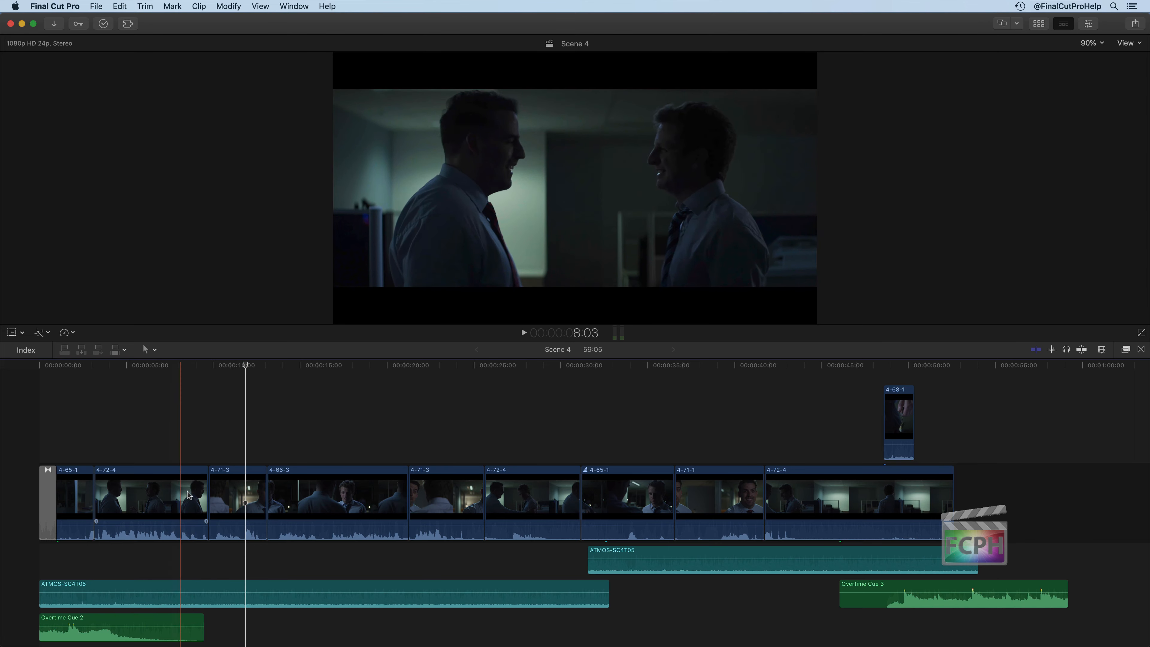
- With the Trim tool, roll the edit point between the first 4-72-4 and 4-71-3 clips slightly earlier
click(180, 490)
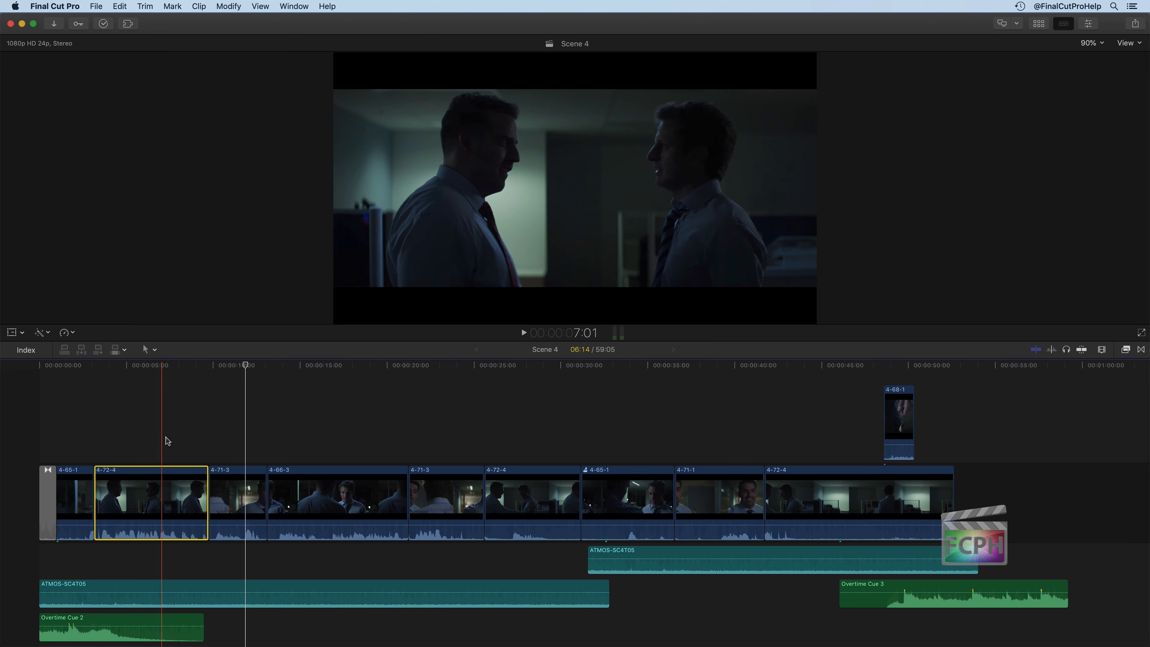
key(t)
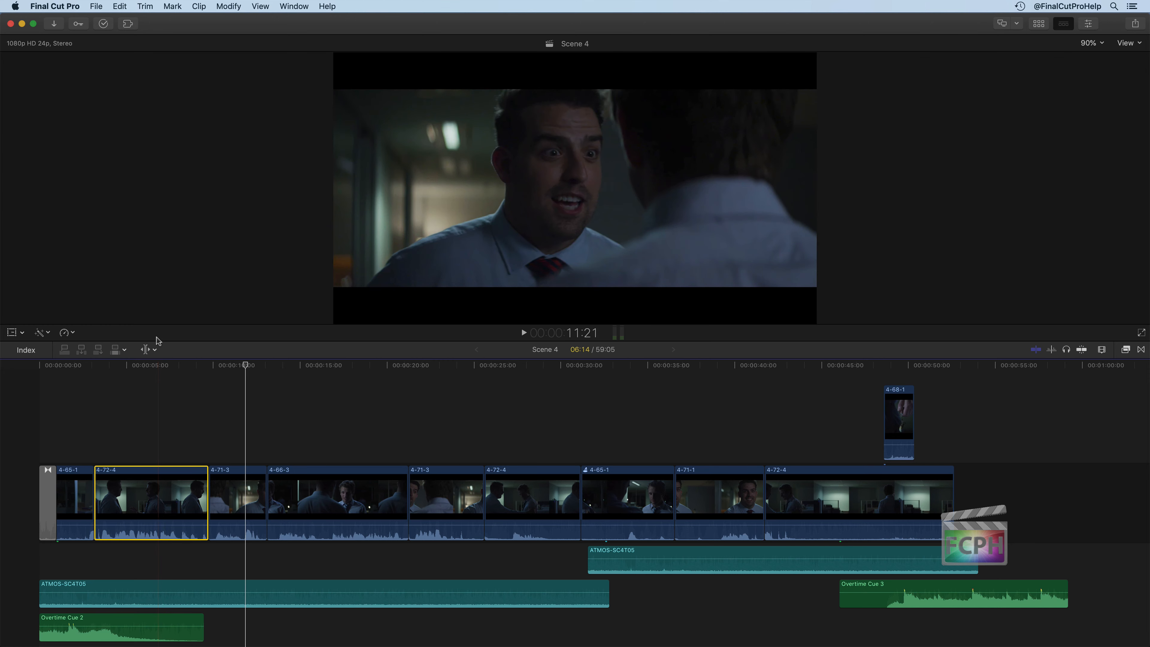
click(154, 350)
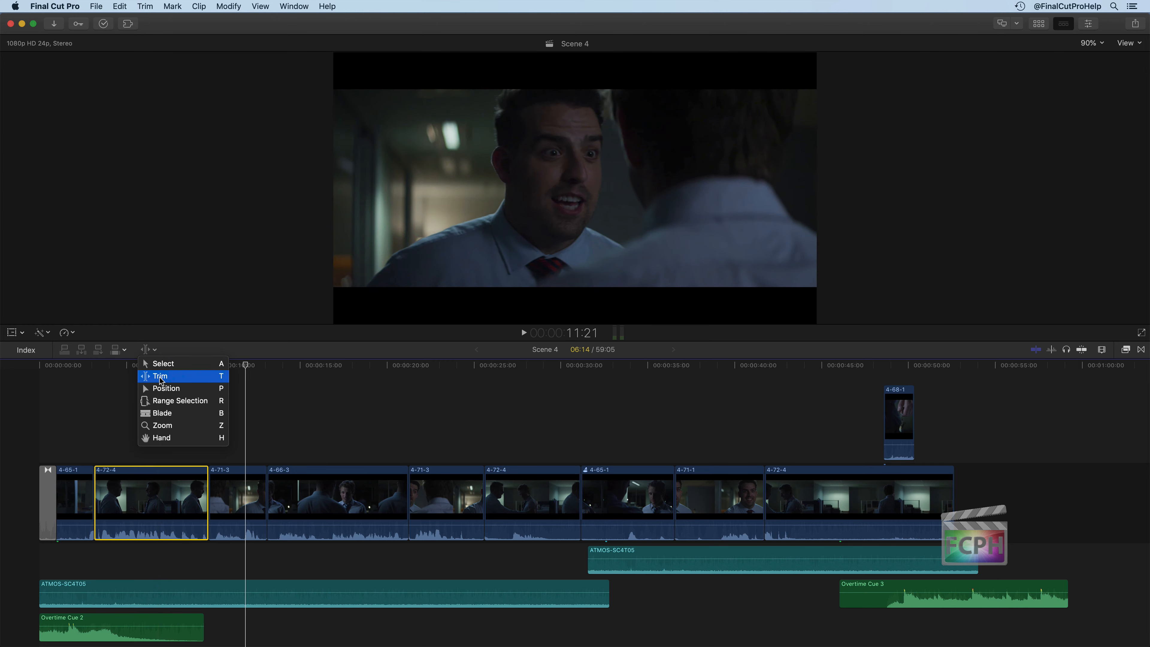
click(161, 380)
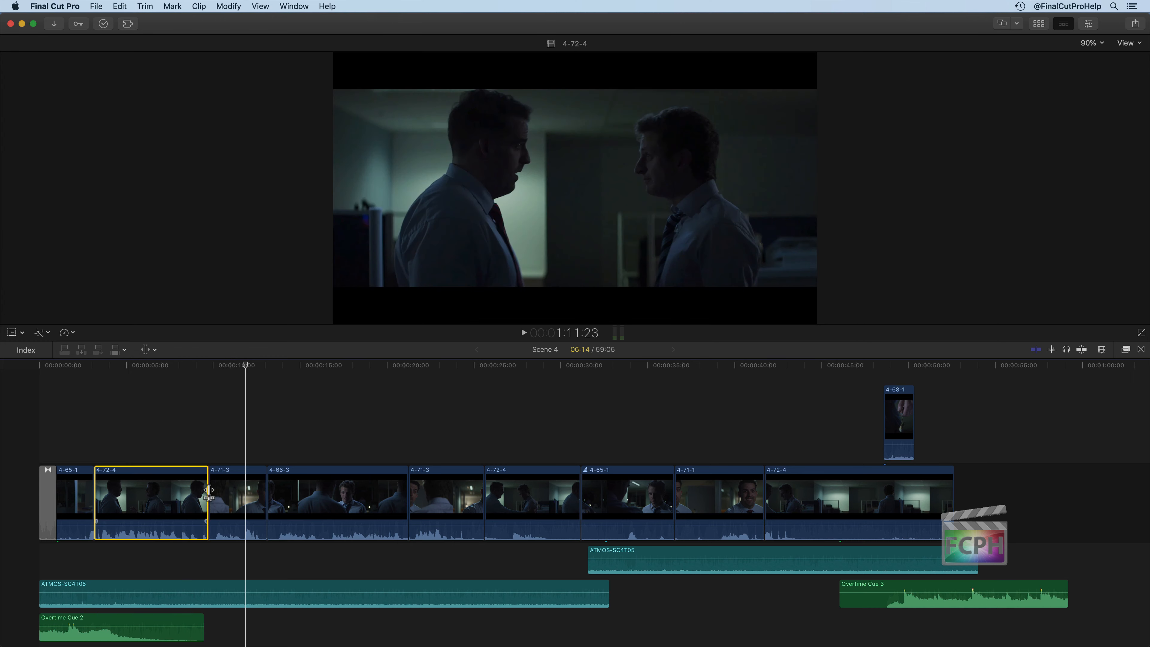
click(208, 499)
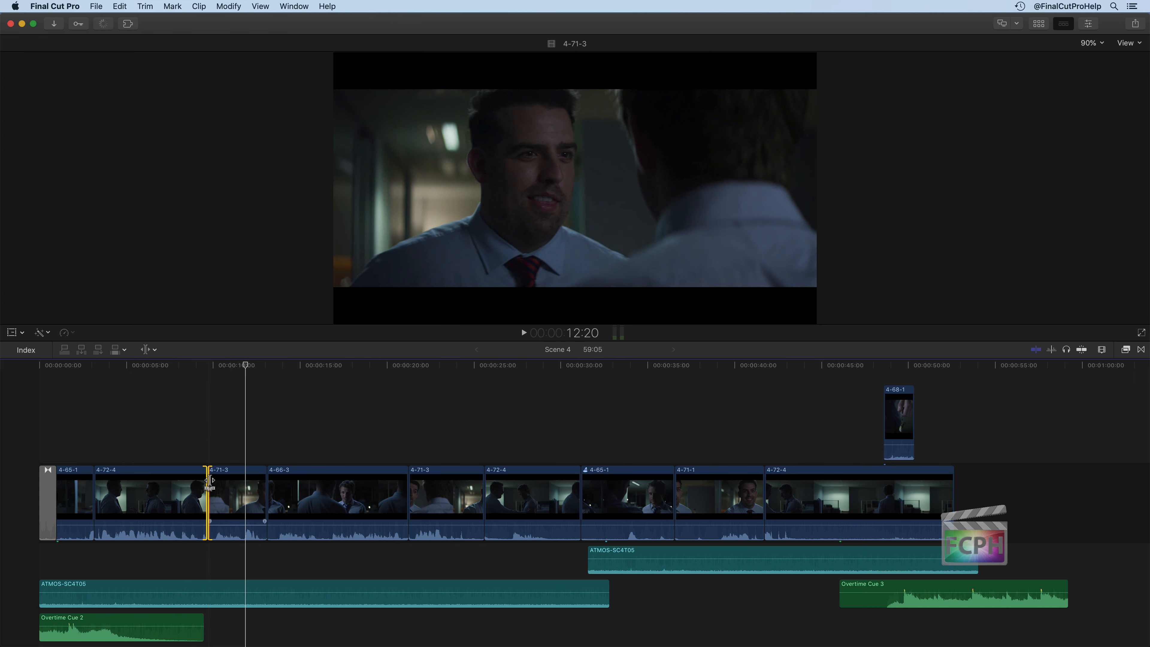
mouse_move(208, 500)
mouse_down()
mouse_move(193, 499)
mouse_move(203, 500)
mouse_up()
drag(210, 500, 170, 500)
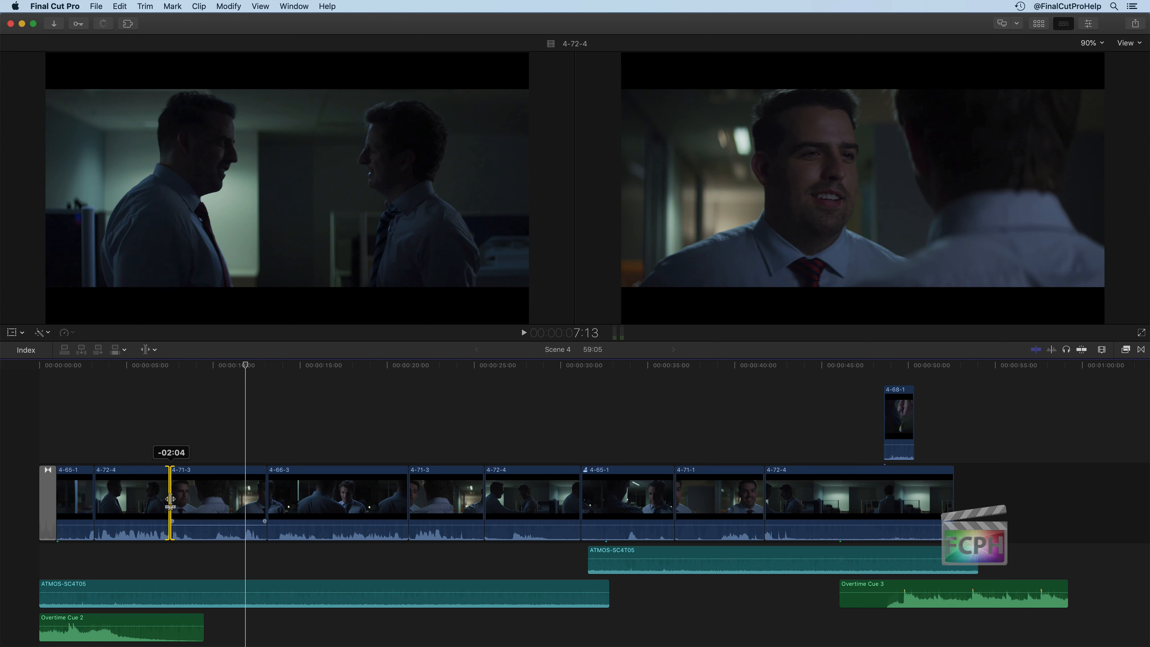
drag(170, 499, 202, 500)
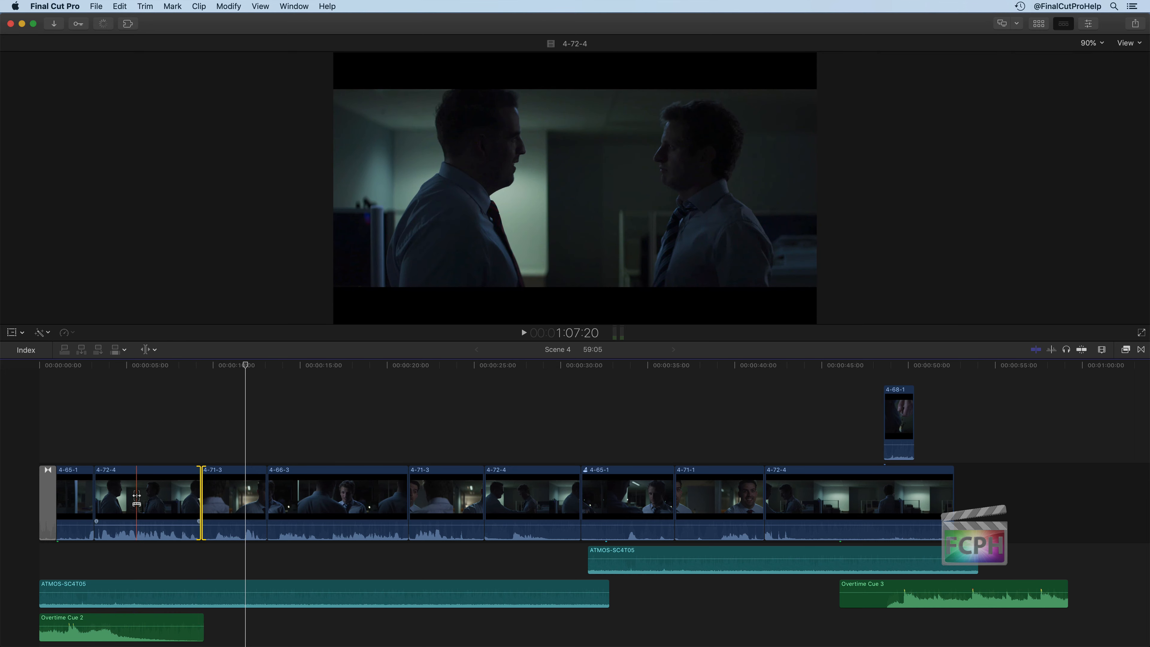
- Play repeatedly across the rolled edit between the first 4-72-4 and 4-71-3 clips to review its timing
key(space)
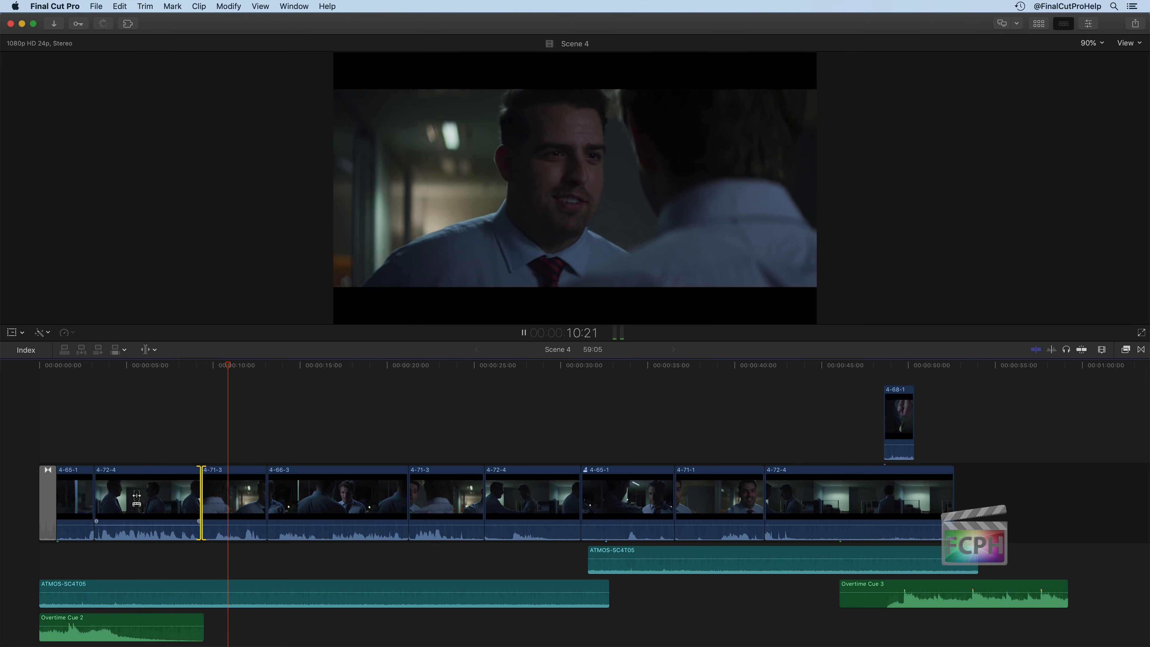
key(space)
key(space)
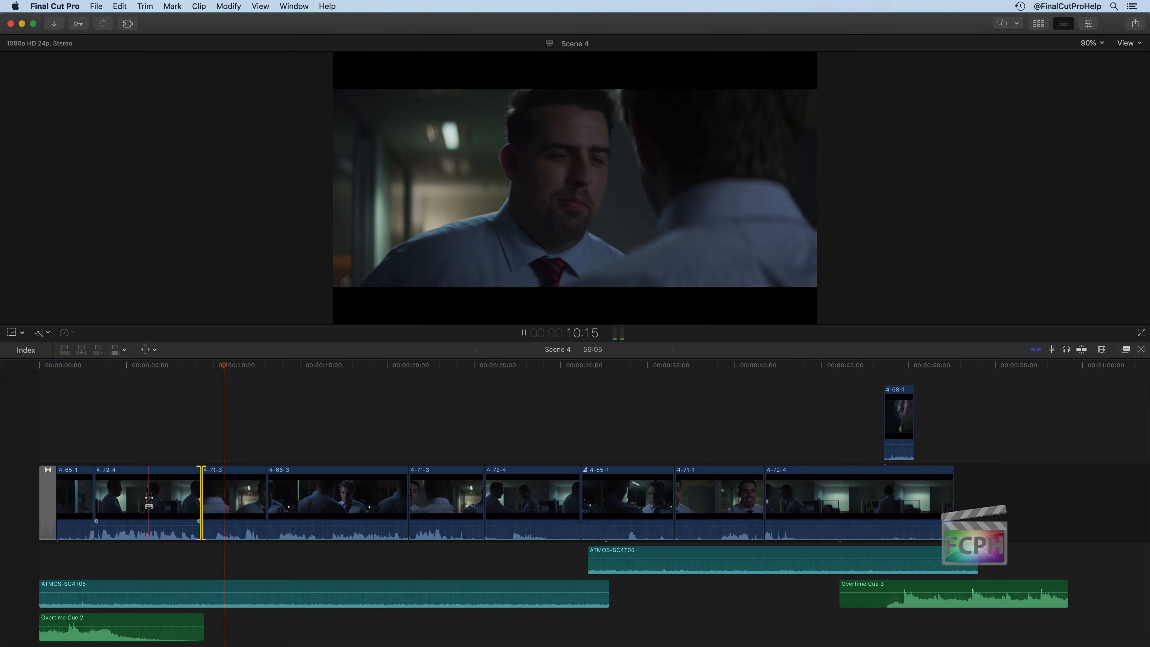
key(space)
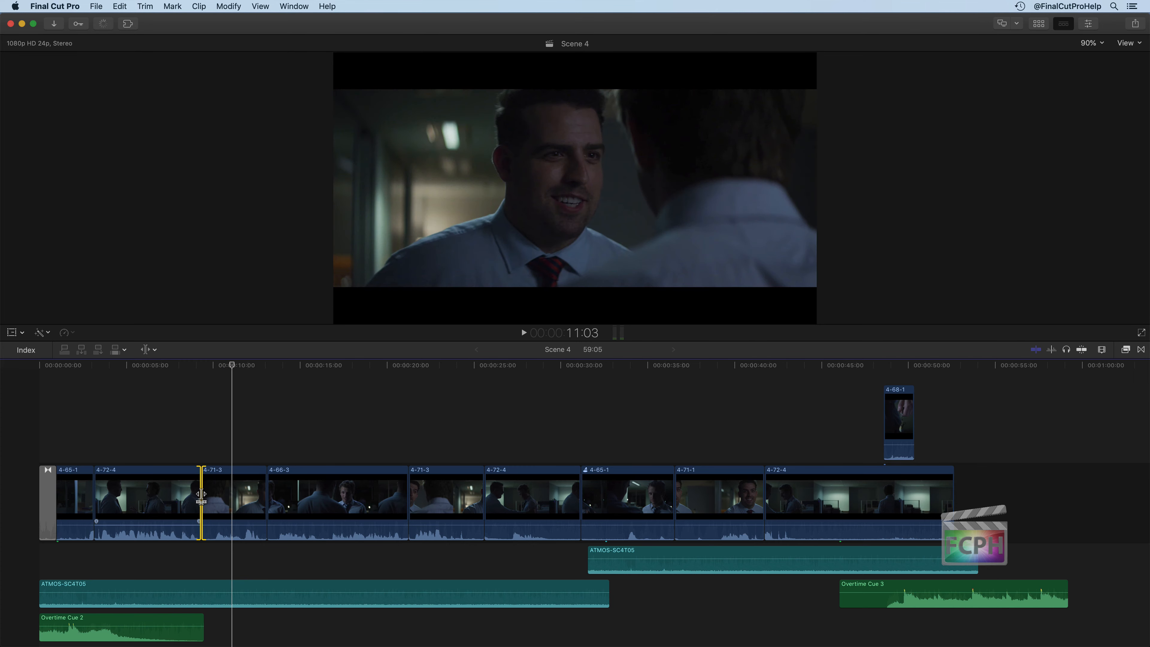
mouse_move(201, 494)
mouse_down()
mouse_move(213, 495)
mouse_move(201, 494)
mouse_up()
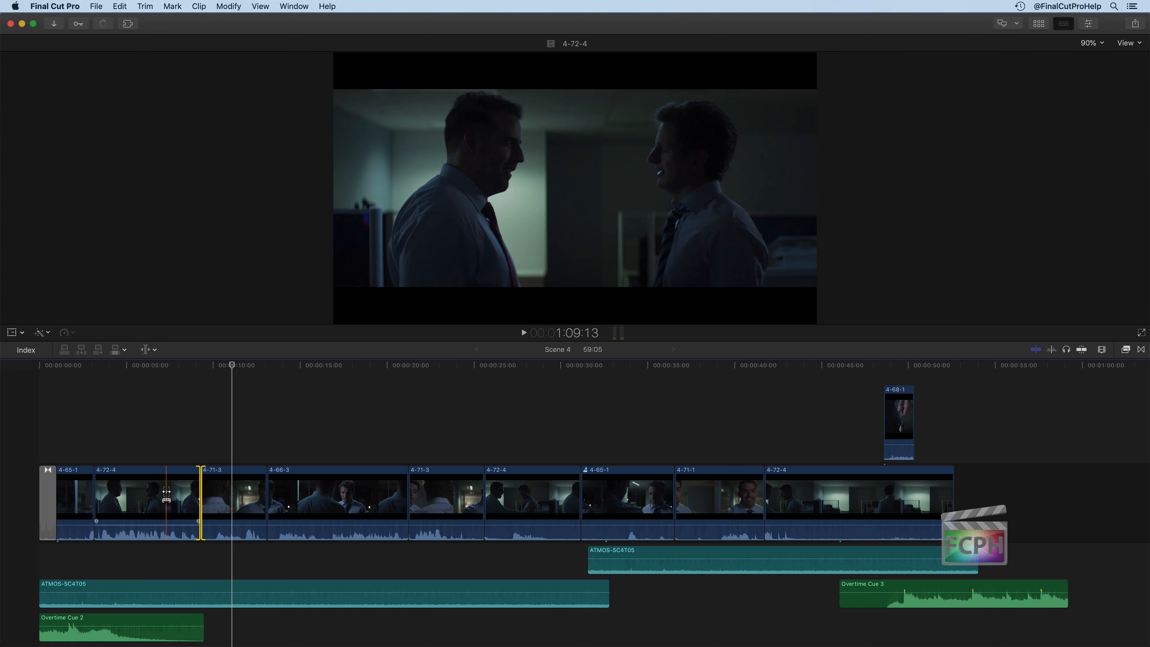
key(space)
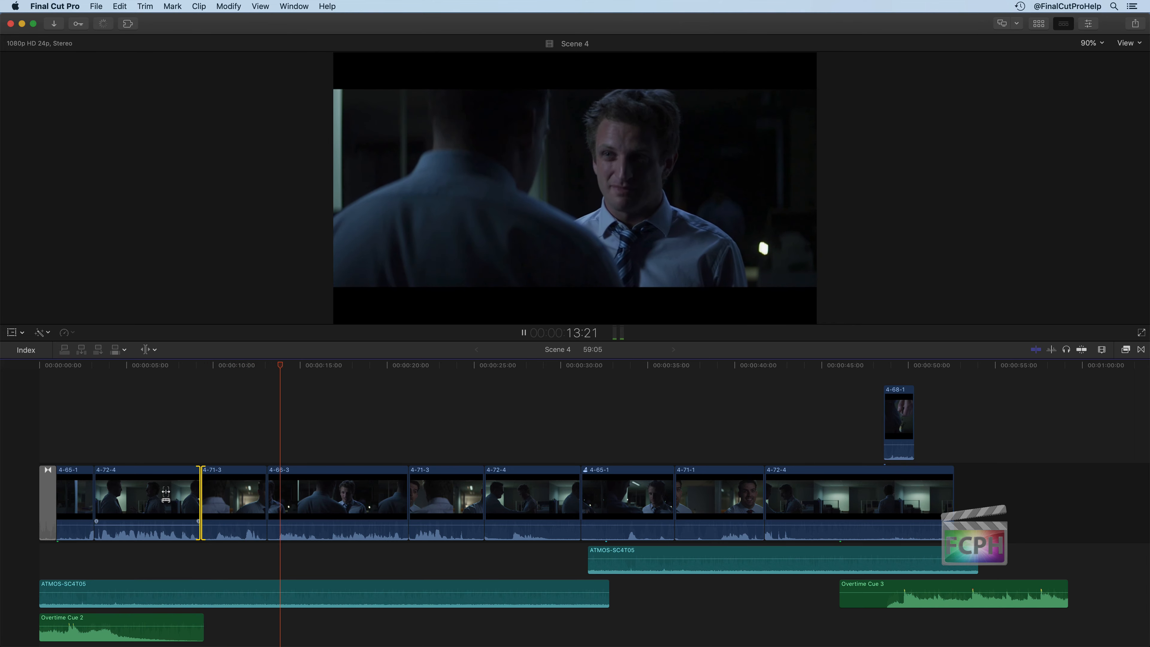
- Roll the edit point between the first 4-71-3 clip and 4-66-3 slightly earlier and play through the following dialogue
key(space)
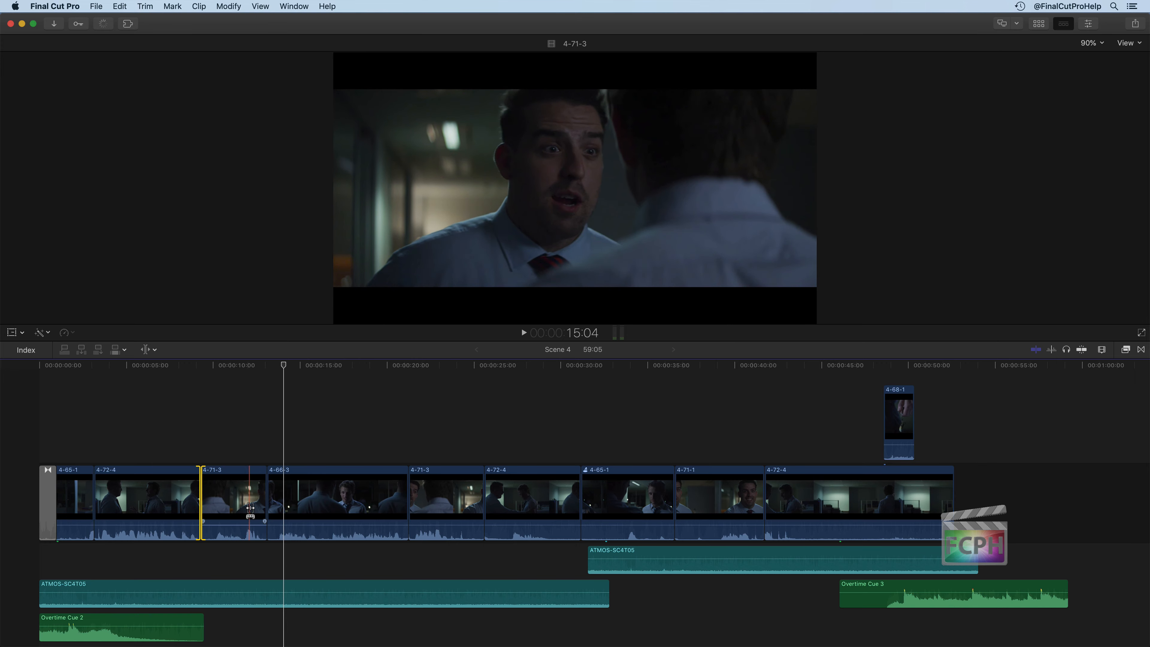
drag(266, 498, 260, 498)
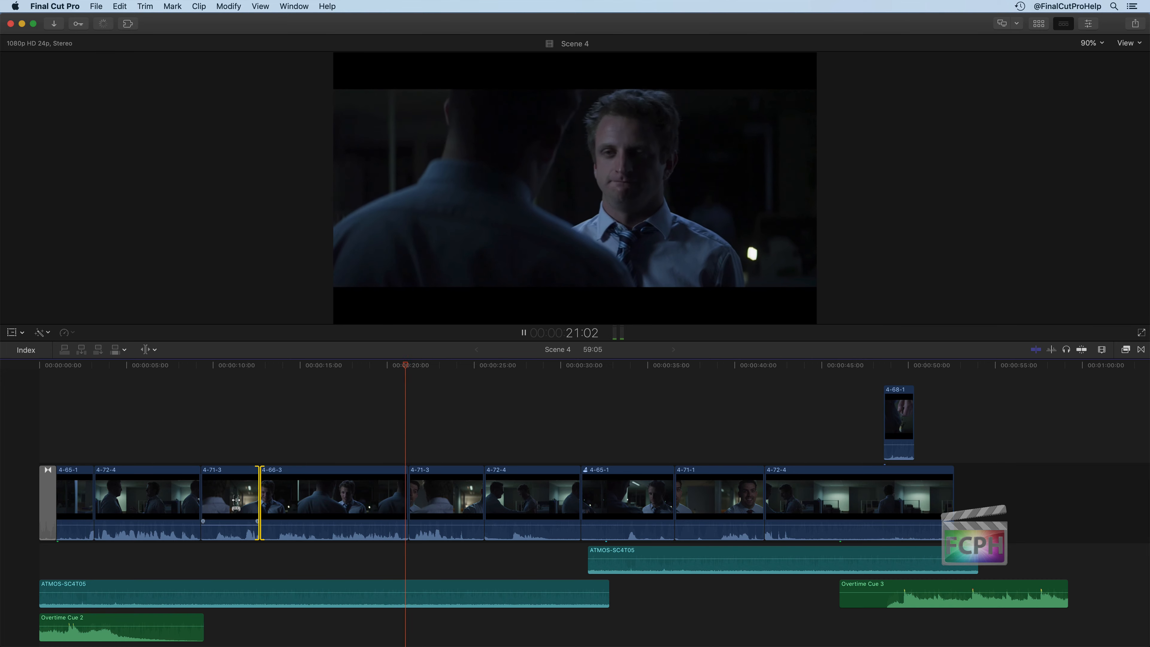
key(space)
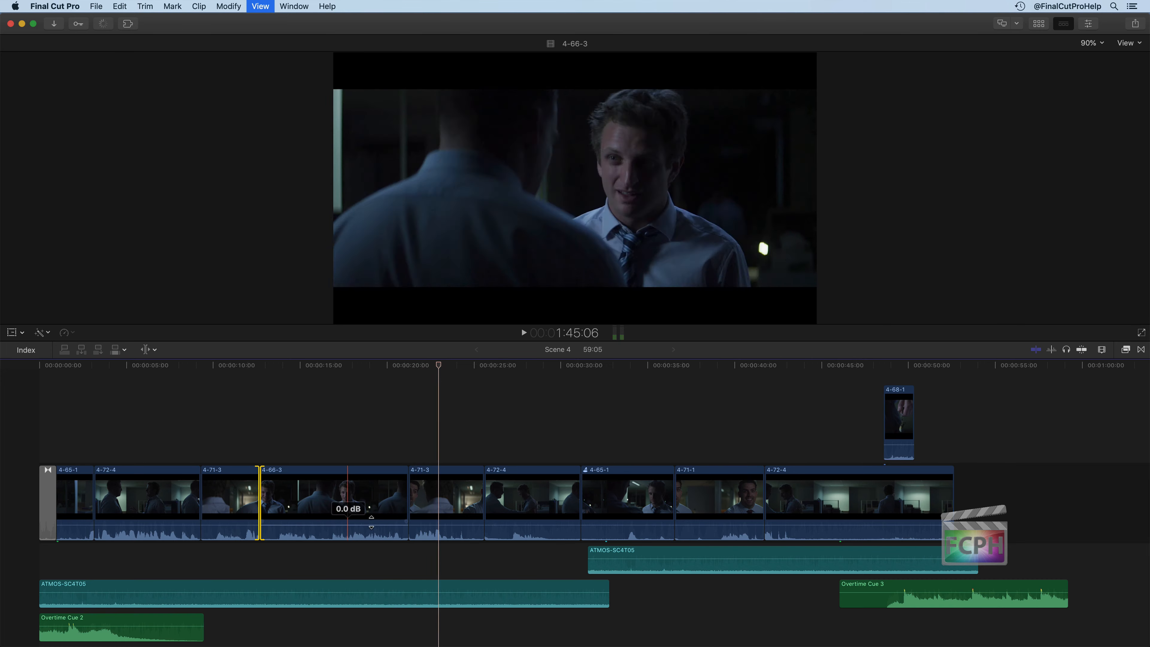
- Play repeatedly from the latter part of 4-66-3 into the second 4-71-3 clip to examine the timing of that cut
key(space)
key(space)
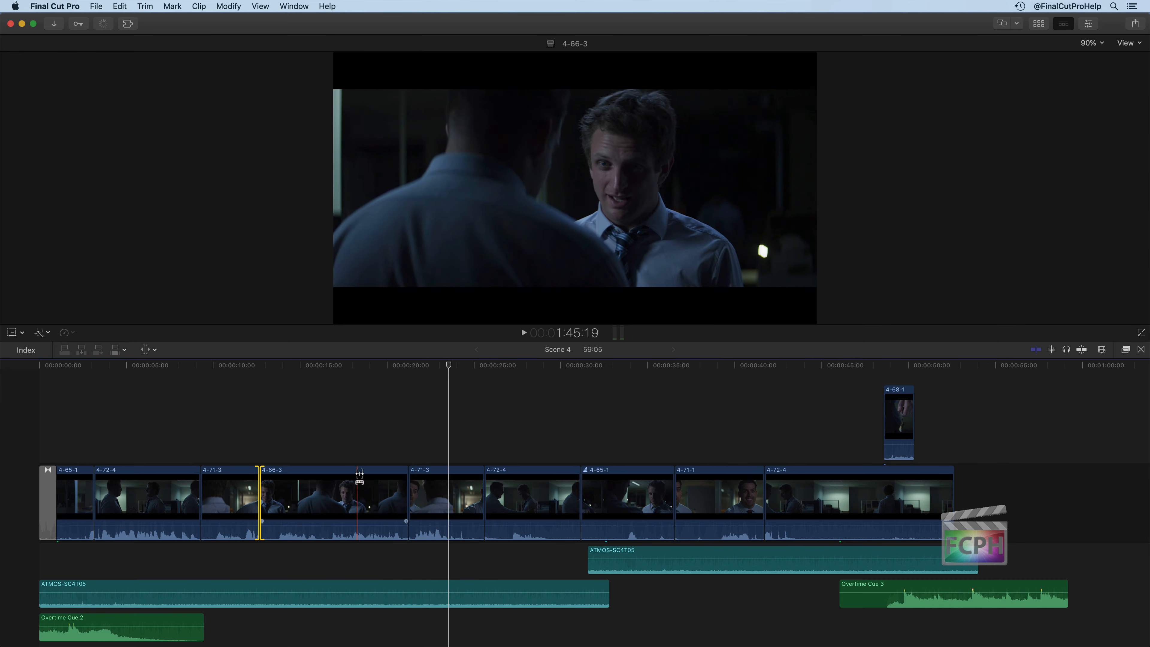
key(space)
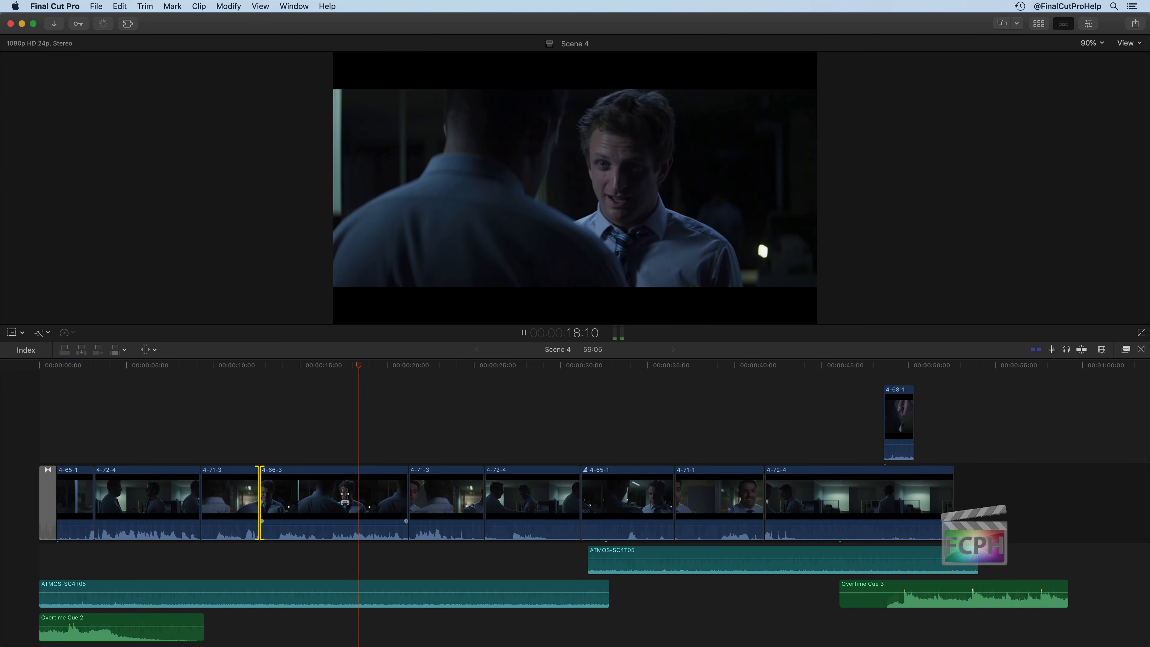
key(space)
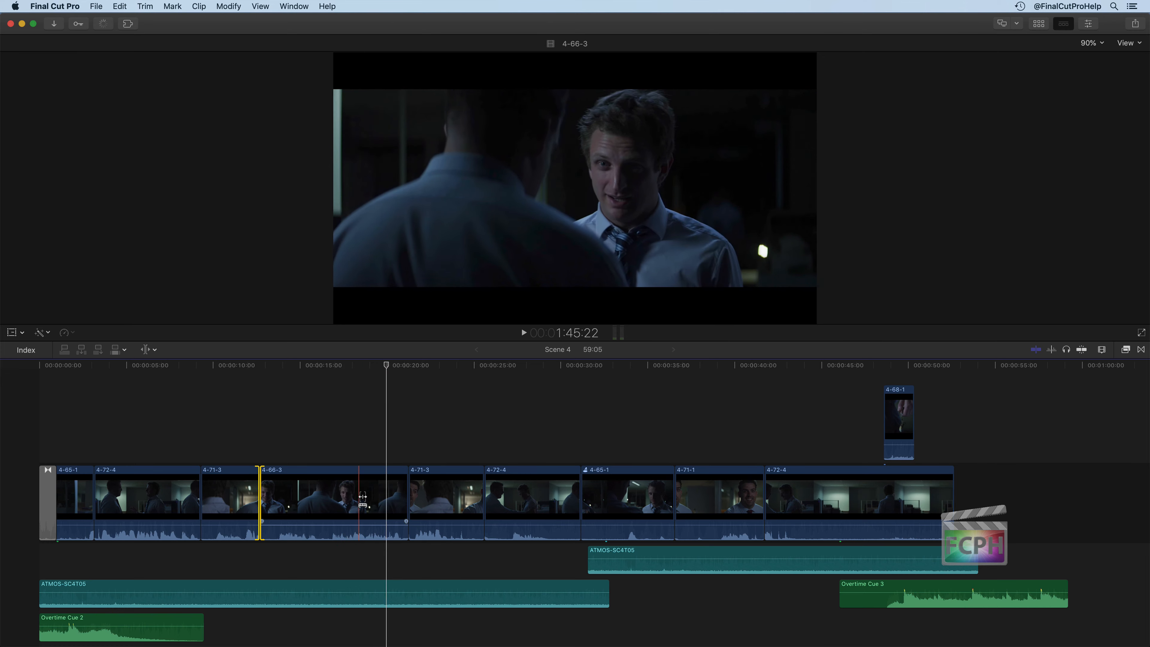
key(space)
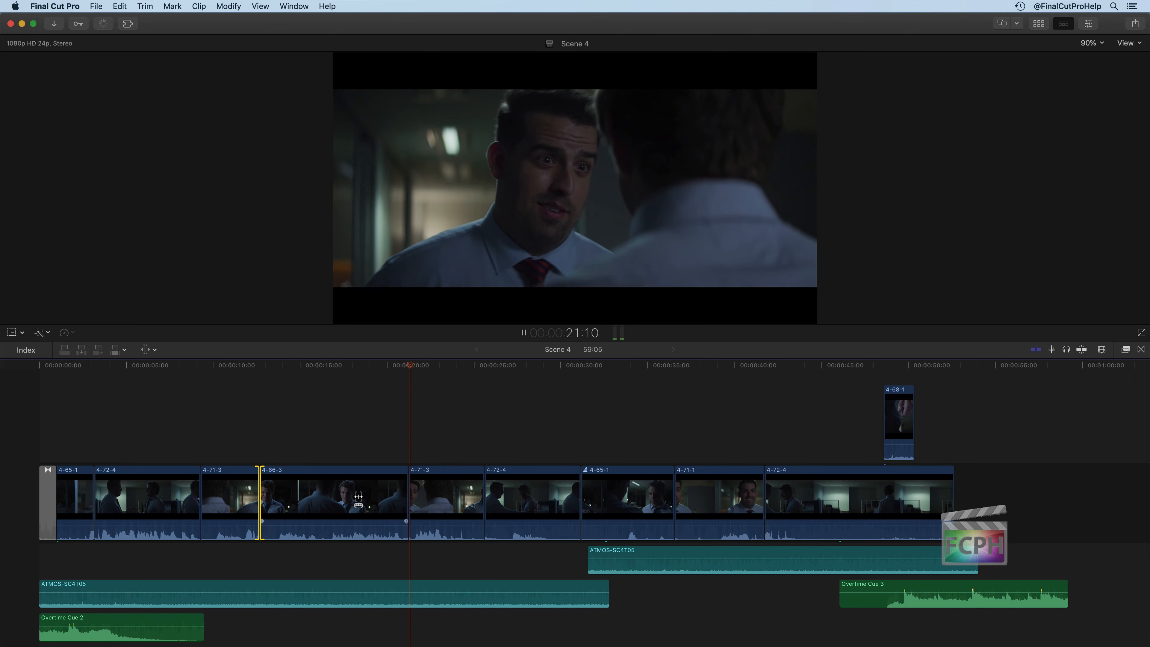
key(space)
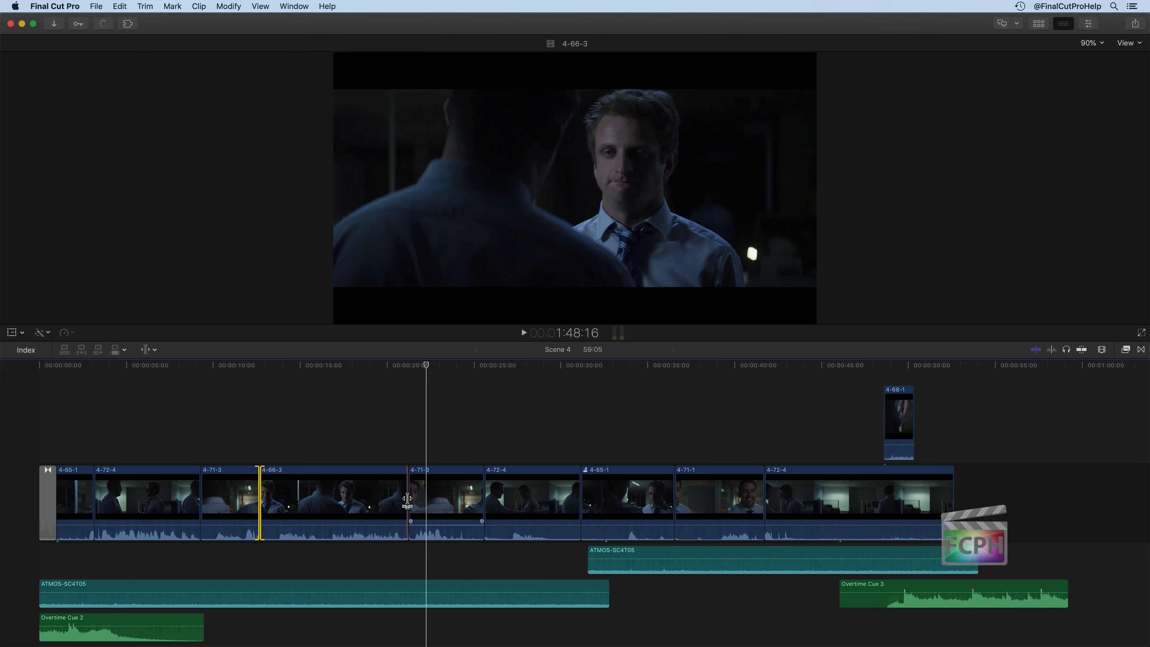
key(space)
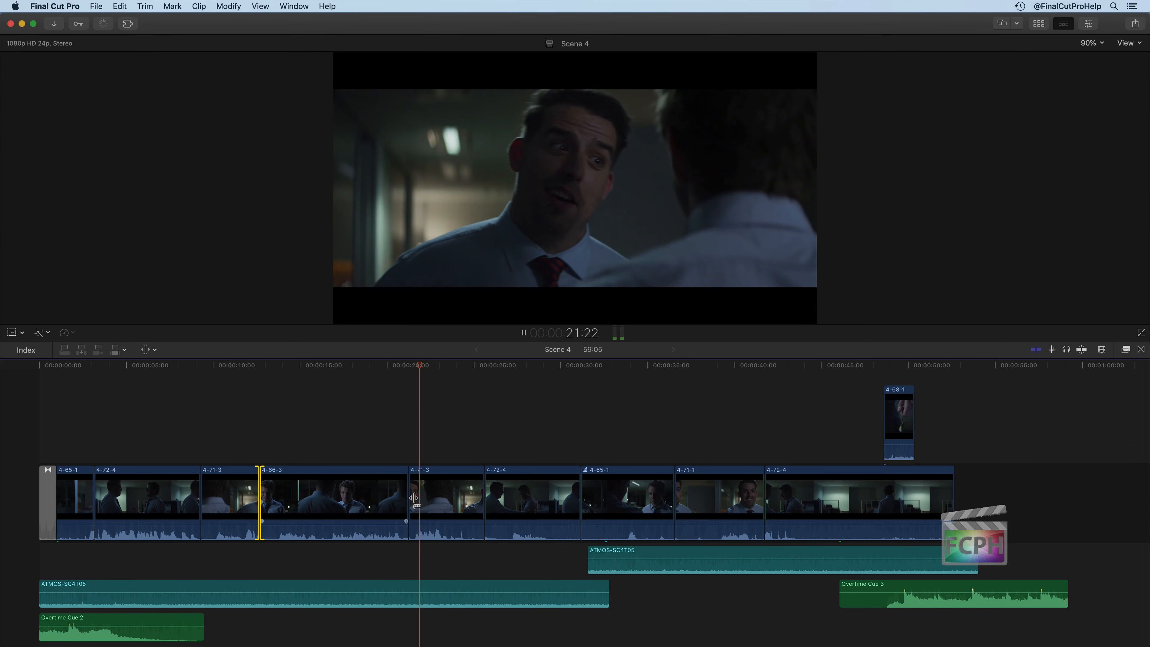
- Roll the edit point between 4-66-3 and the second 4-71-3 clip later in two passes, playing around the cut after each
drag(413, 498, 420, 498)
key(shift+/)
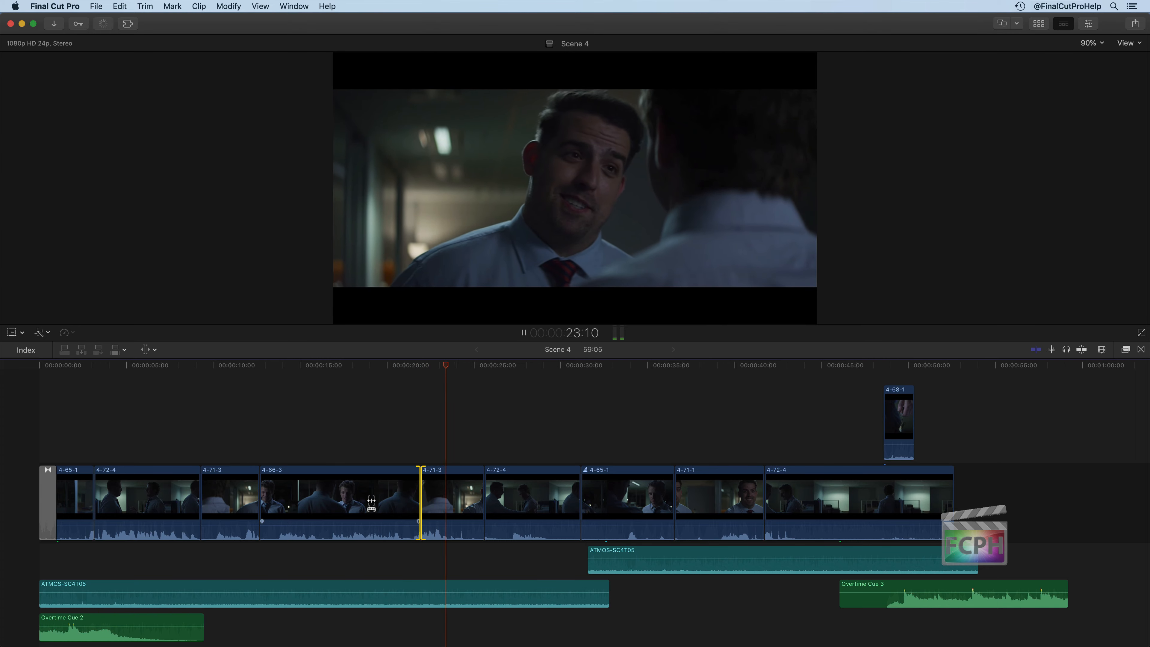
drag(420, 498, 431, 501)
key(slash)
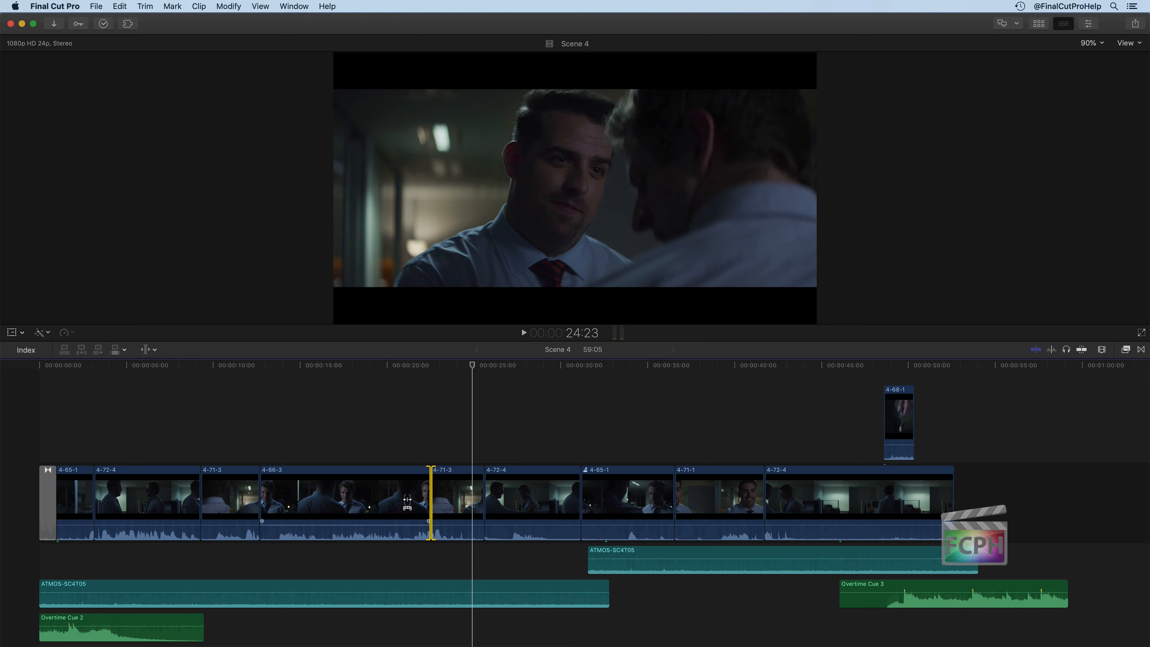
- With the Select tool, ripple the end of the second 4-71-3 clip and the start of the following 4-72-4 to lengthen both
key(a)
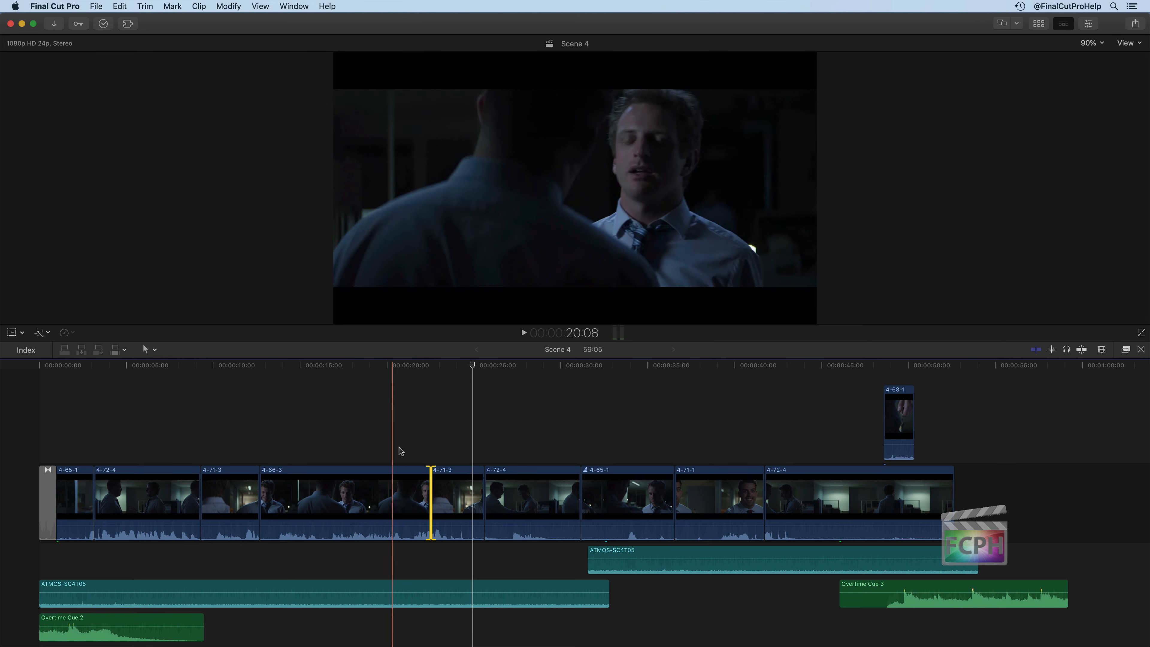
click(409, 446)
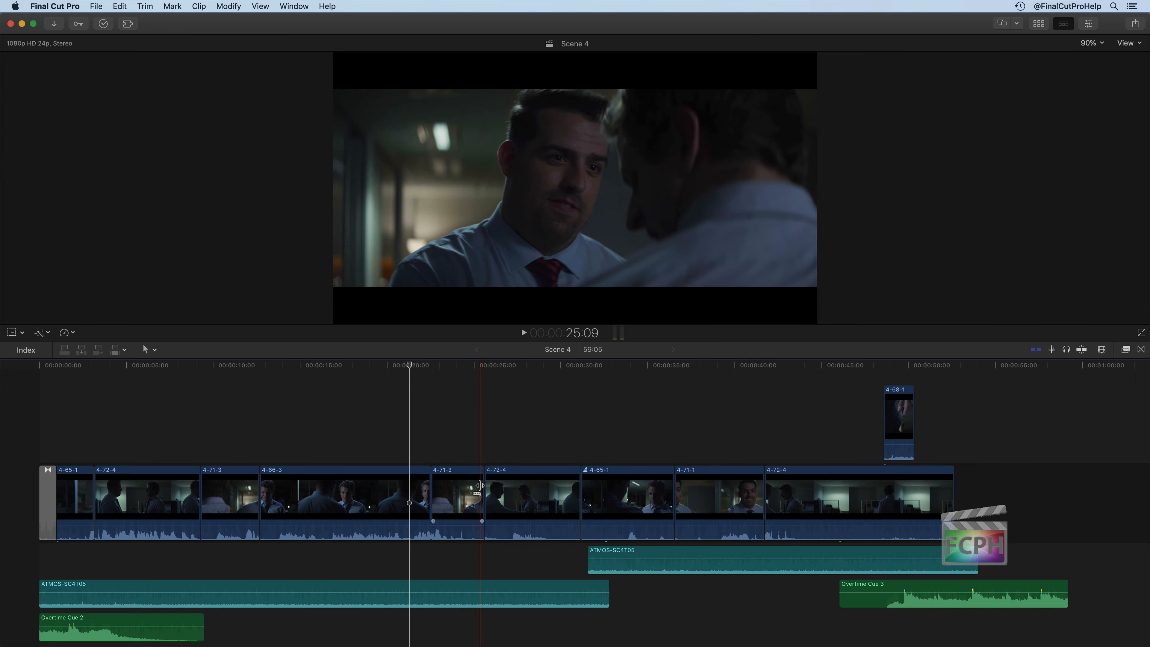
drag(478, 499, 486, 495)
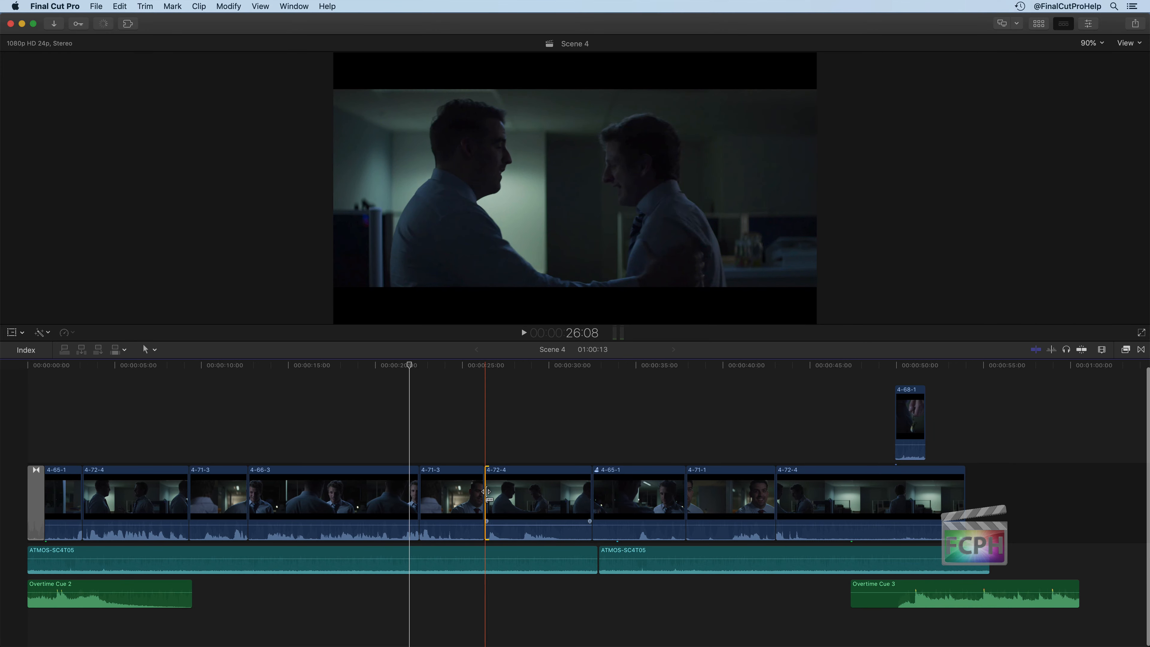
- With the Trim tool, slip the second 4-71-3 clip to use slightly earlier footage, and replay the cut from 4-66-3
key(t)
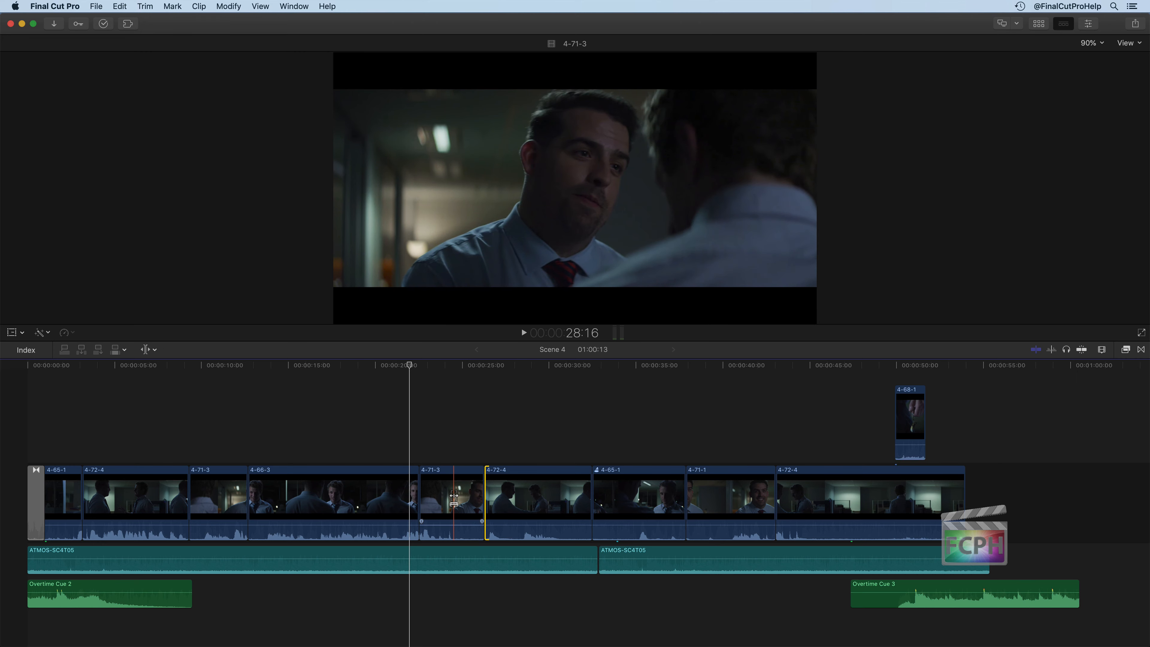
click(453, 498)
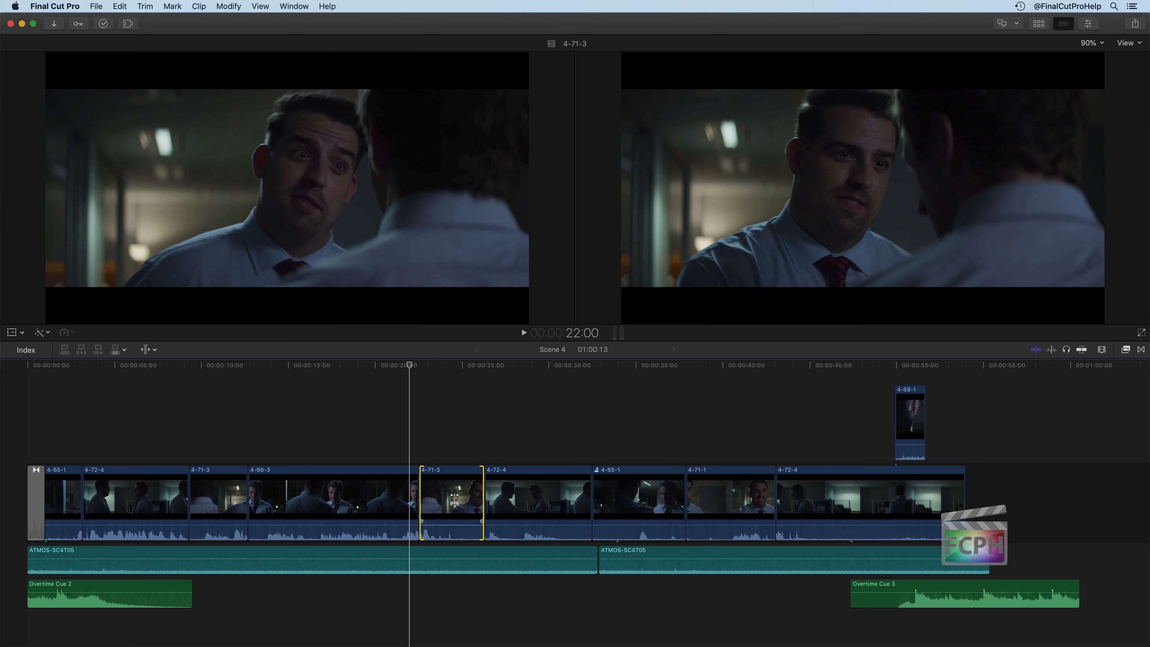
drag(453, 498, 462, 495)
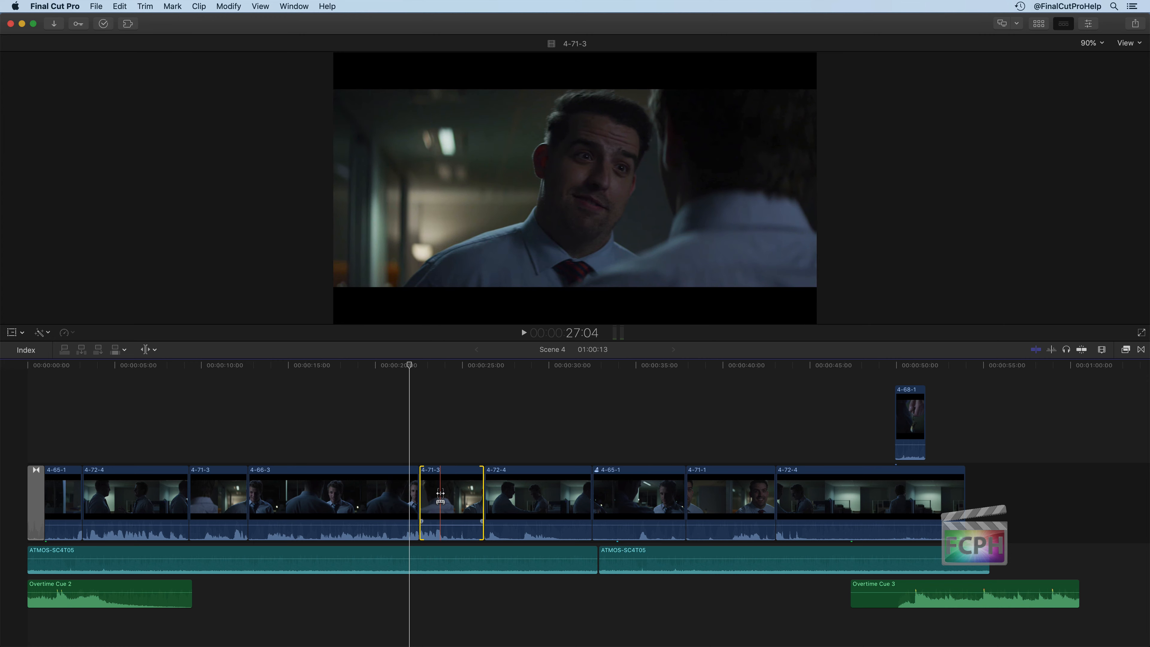
key(space)
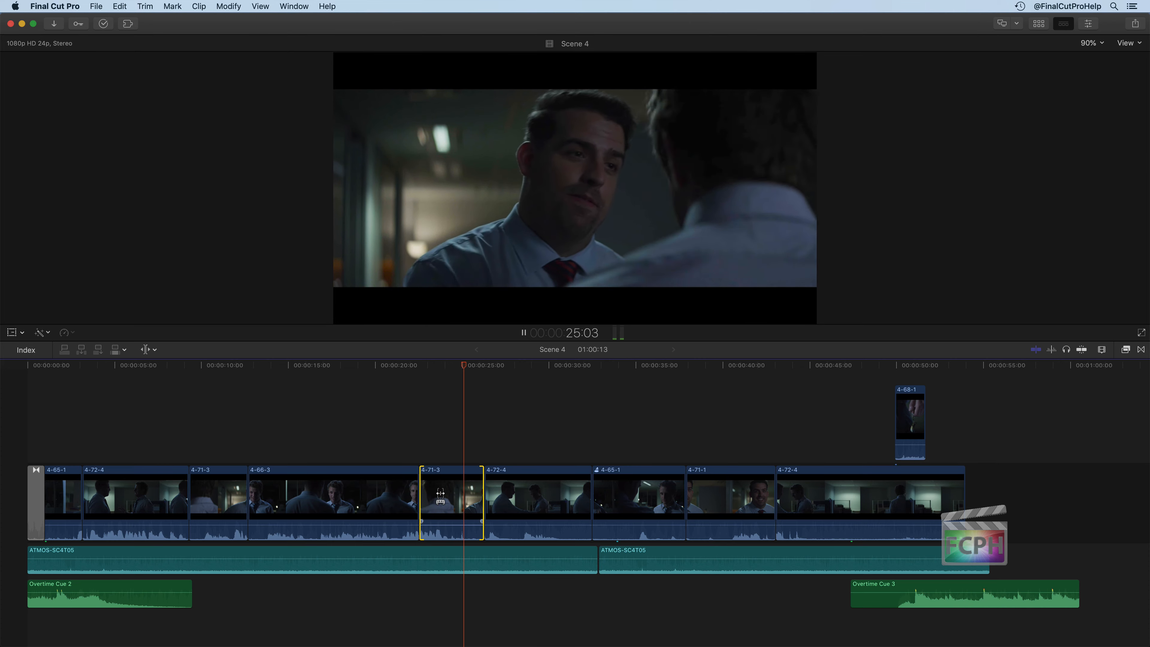
key(space)
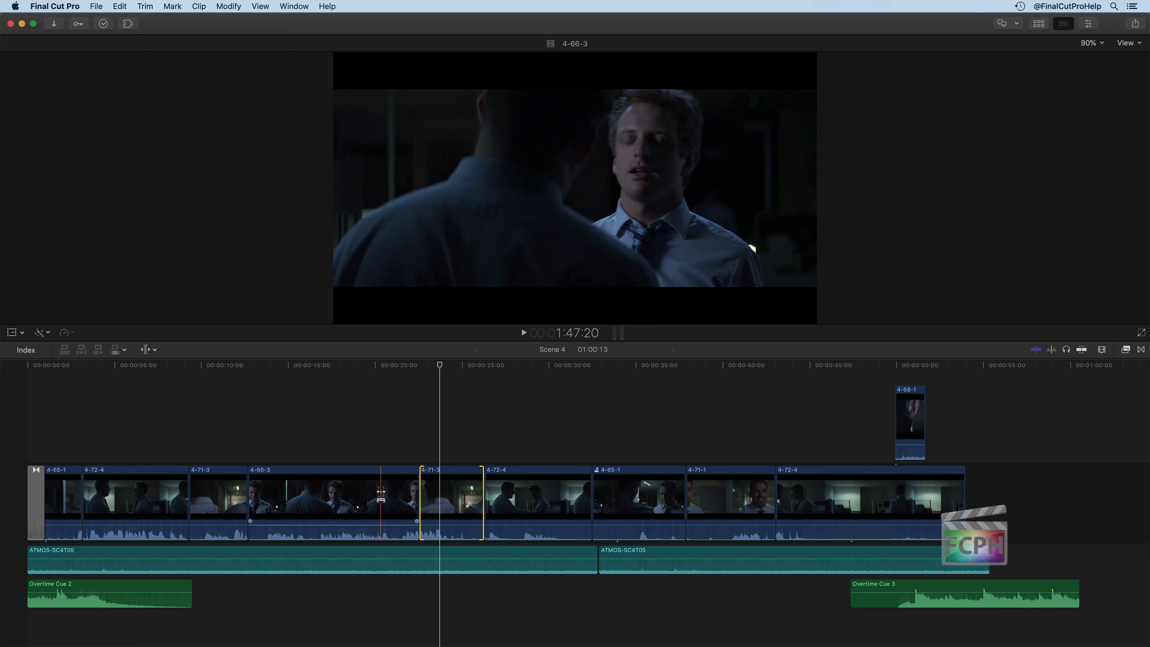
key(space)
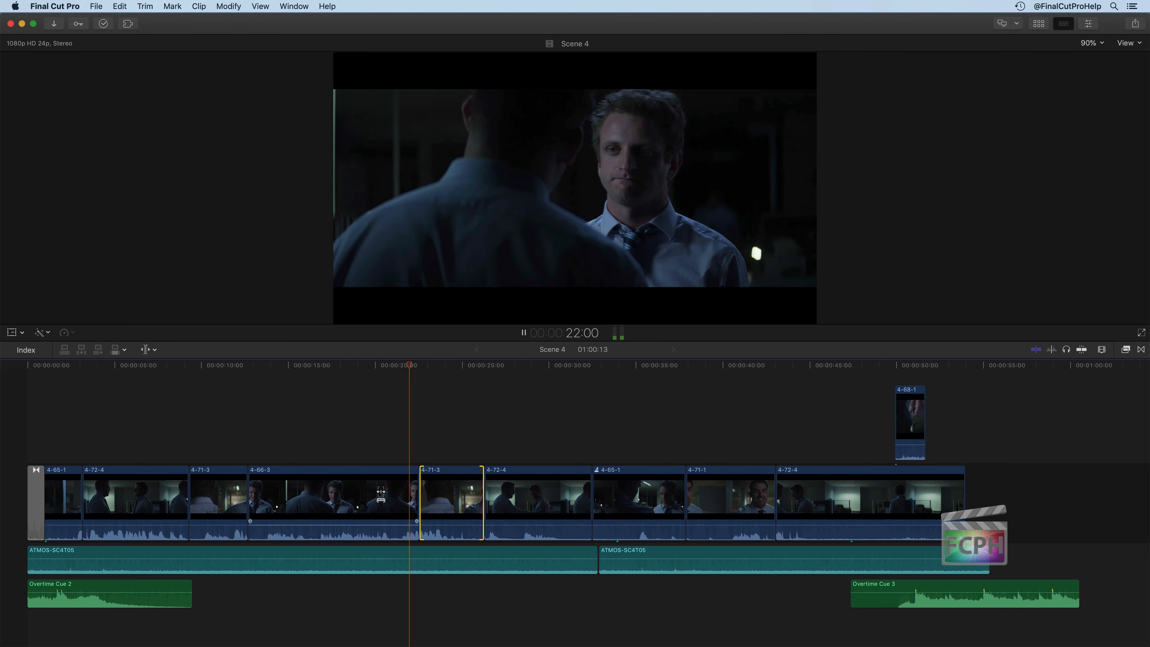
key(space)
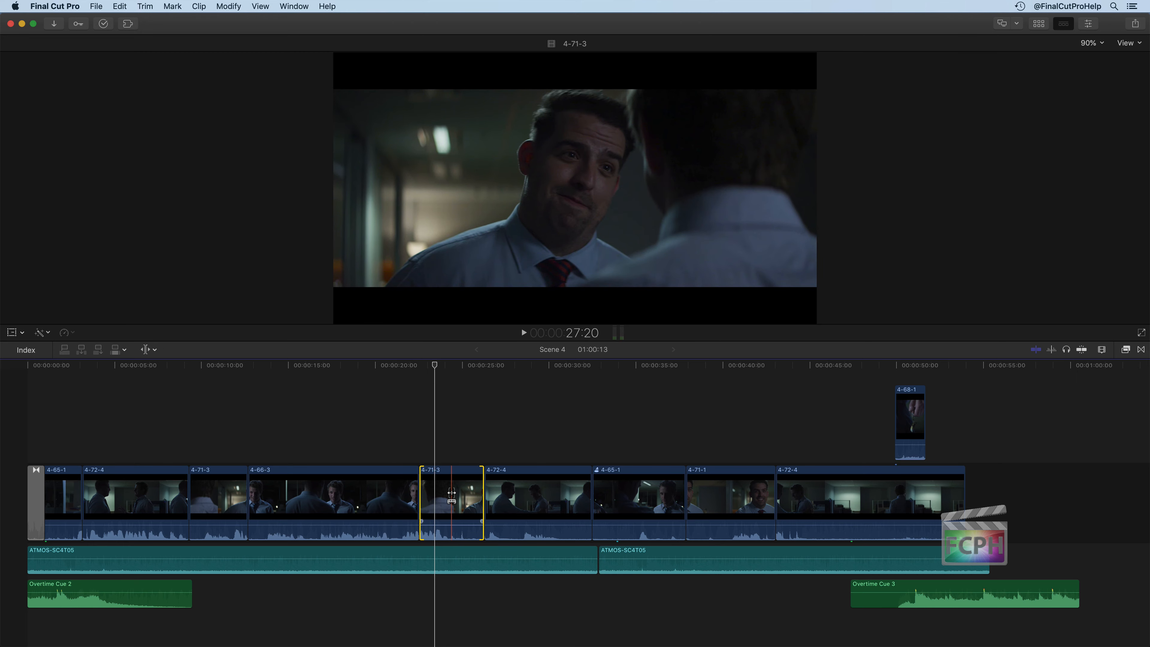
- Slip the second 4-71-3 clip by -01:02 to use later footage, and play around it
drag(453, 496, 435, 493)
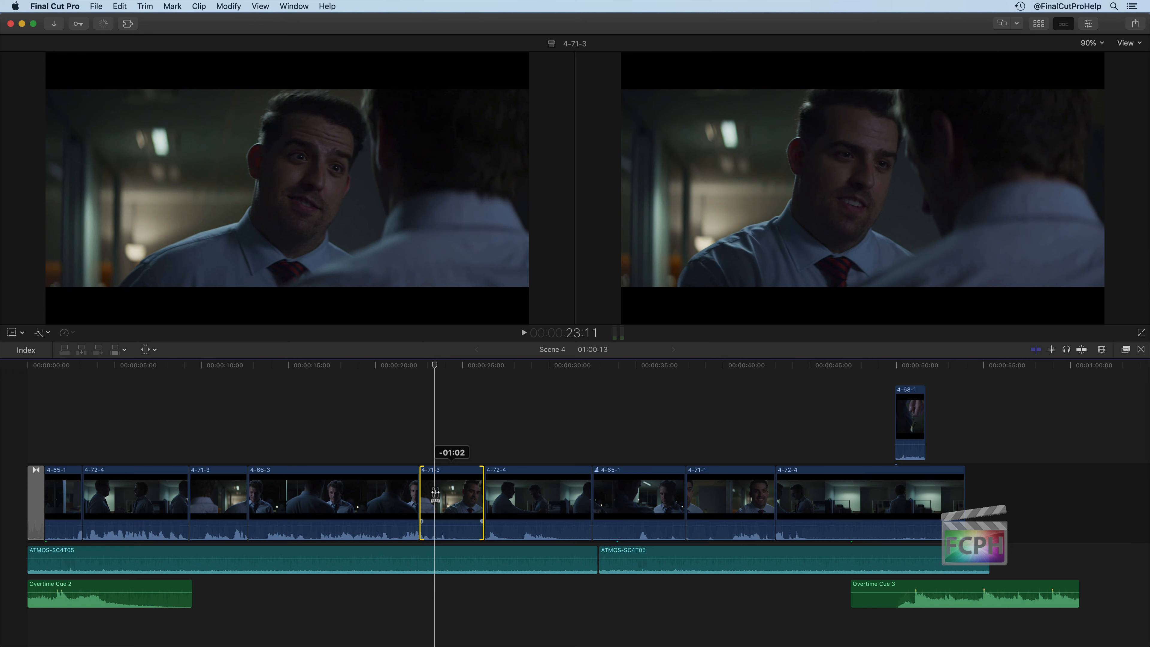
drag(435, 494, 435, 493)
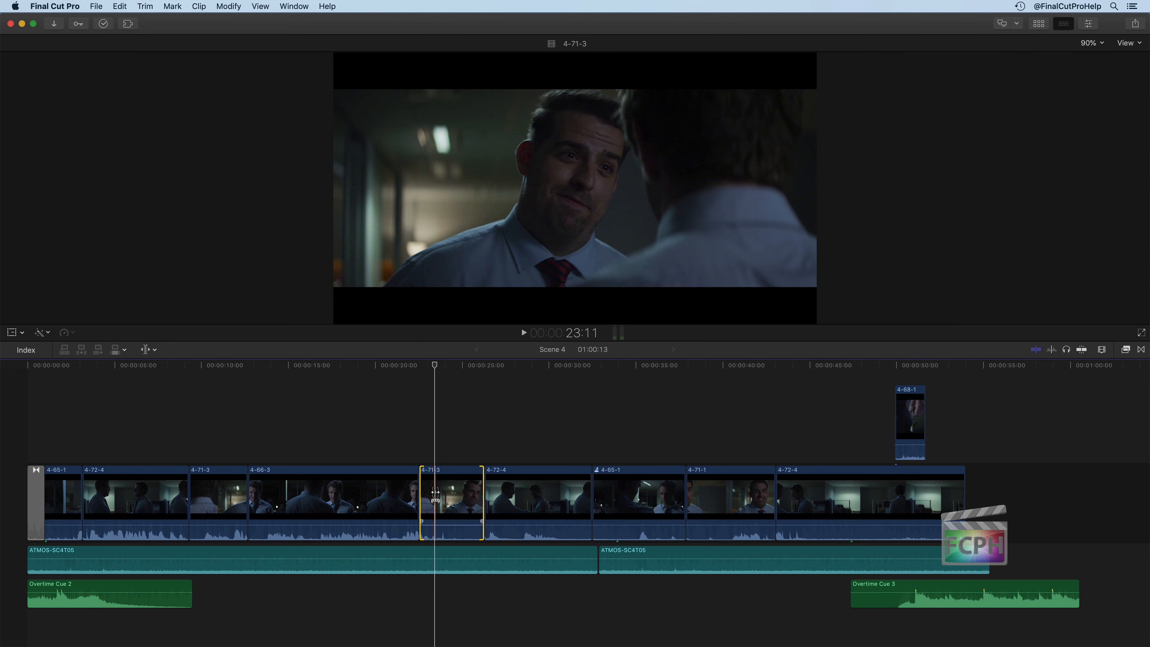
key(shift+slash)
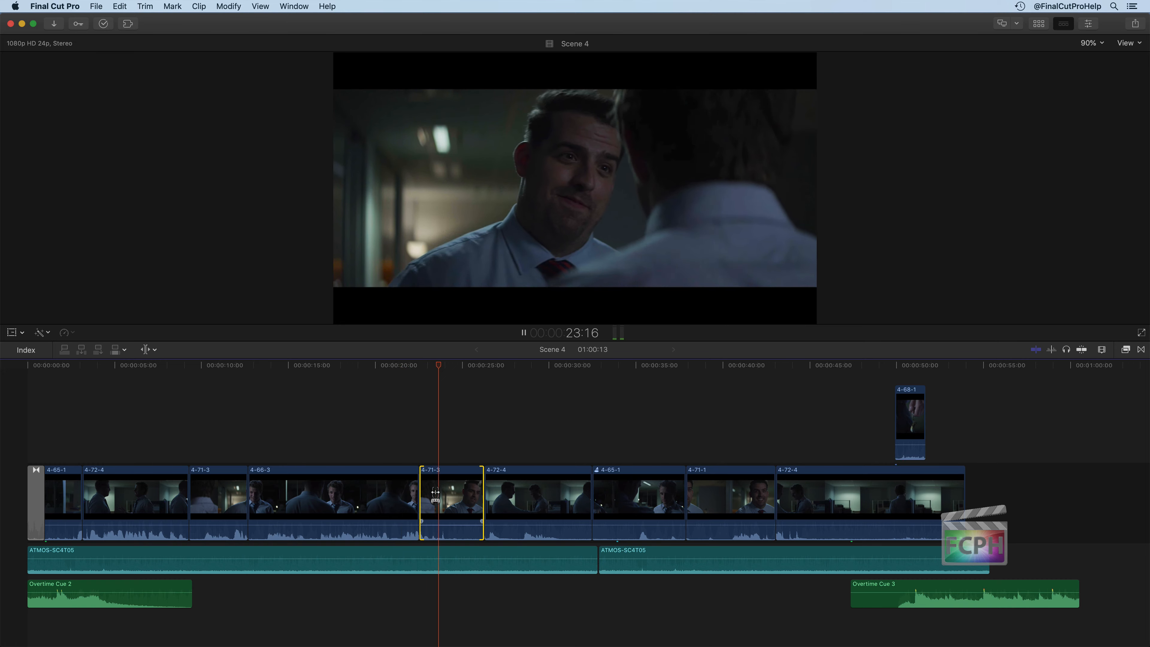
- Slip the second 4-71-3 clip slightly back toward earlier footage and play from 4-66-3 into the following 4-72-4
drag(435, 494, 443, 493)
key(space)
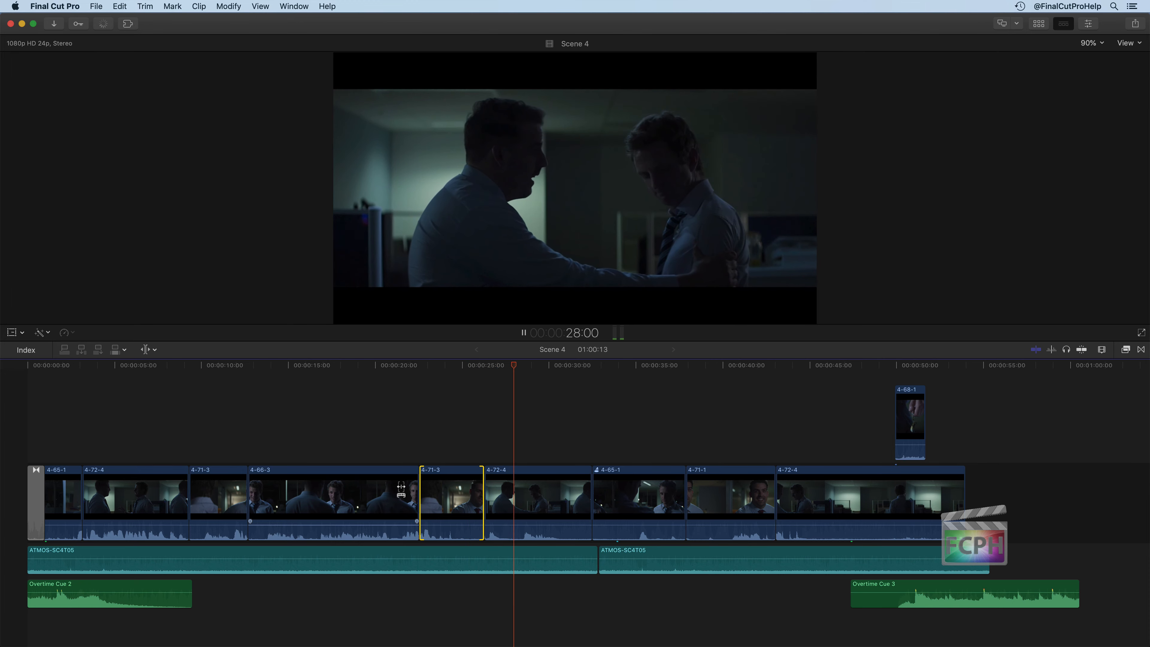
click(483, 494)
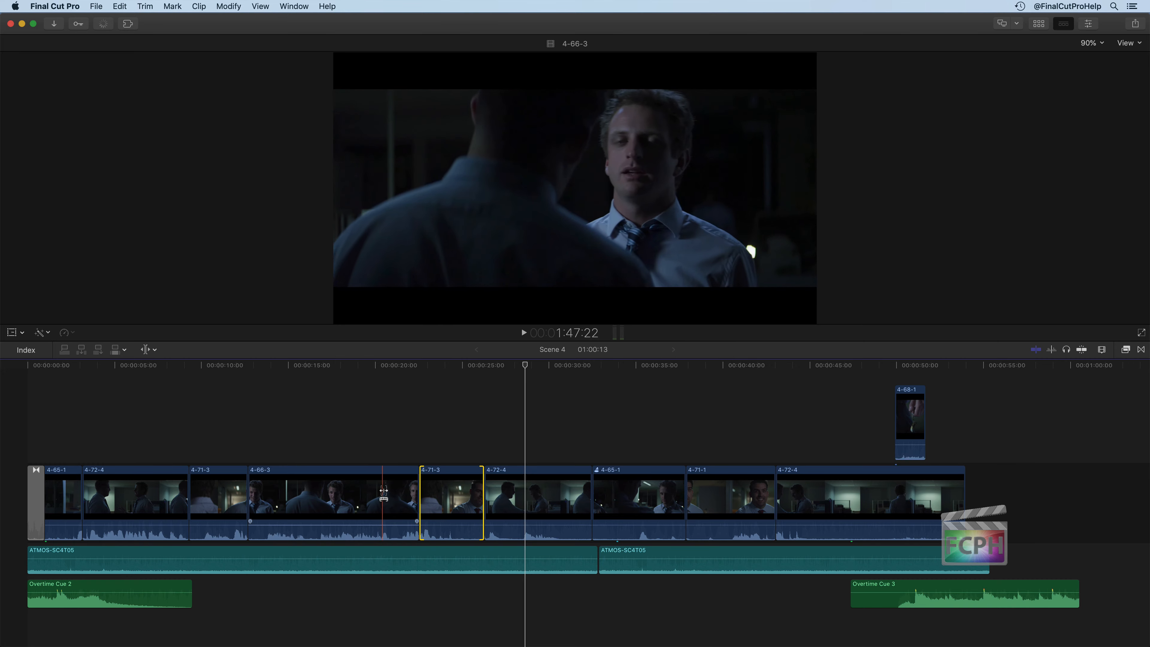
key(space)
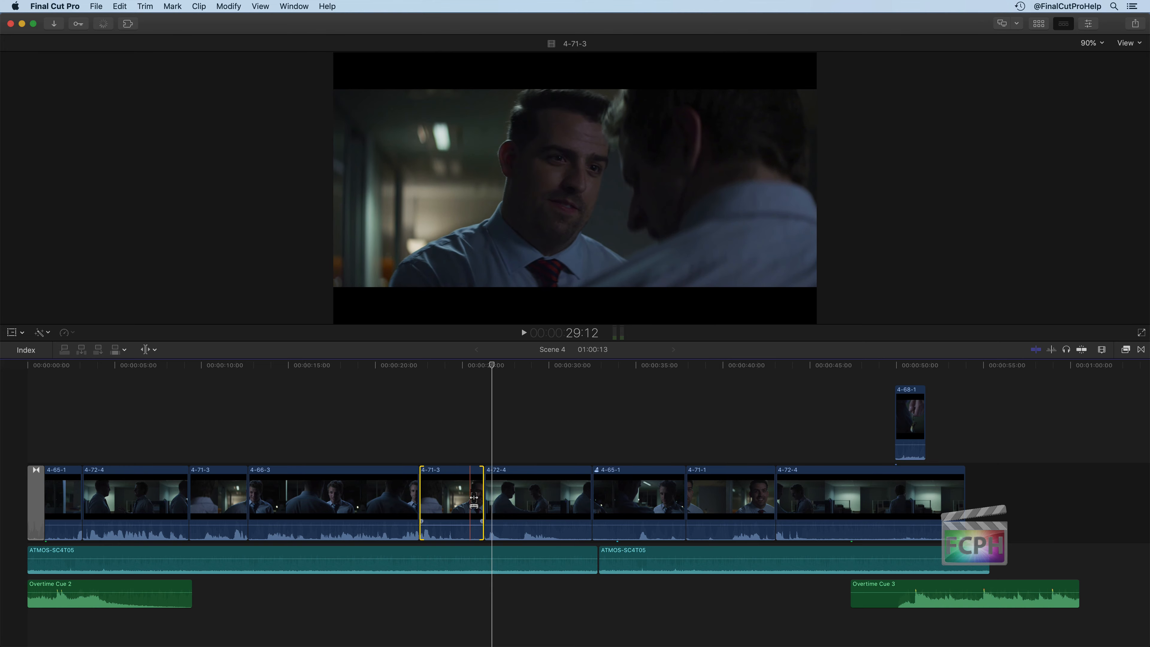
- Ripple the end of the second 4-71-3 clip earlier and trim the start of the following 4-72-4, then play across the cut
drag(479, 493, 446, 499)
drag(452, 500, 462, 500)
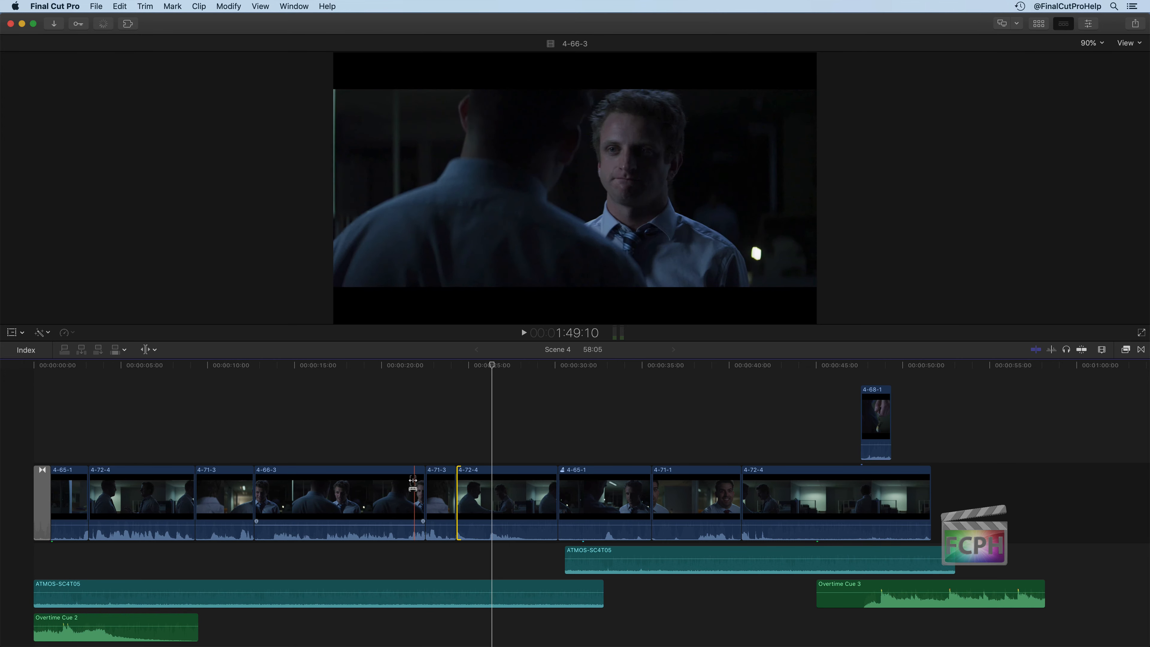
key(space)
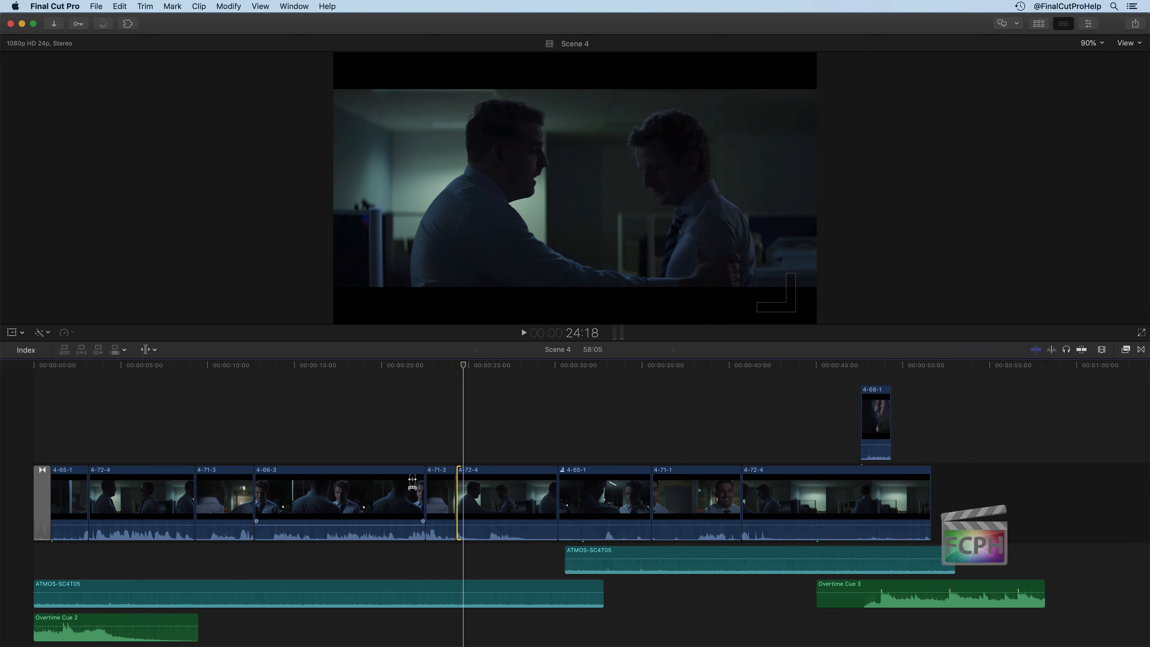
- Roll the edit between 4-66-3 and the second 4-71-3 clip earlier, nudge it slightly later, and replay the cut into 4-72-4
drag(426, 495, 403, 495)
key(shift+slash)
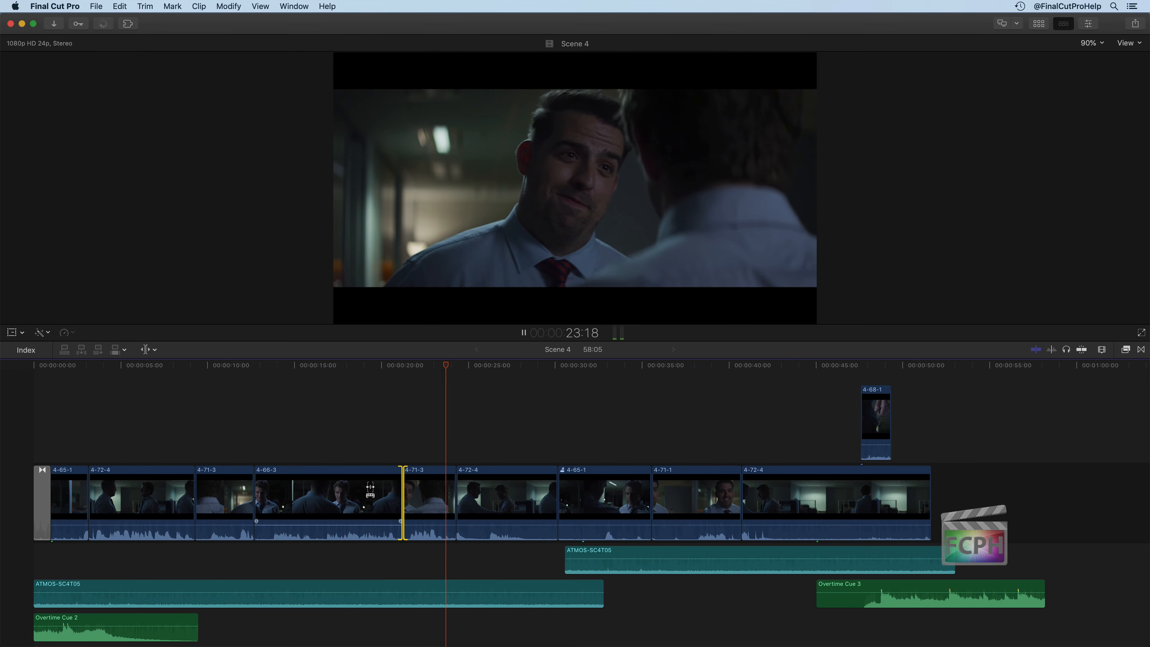
key(space)
drag(404, 501, 407, 500)
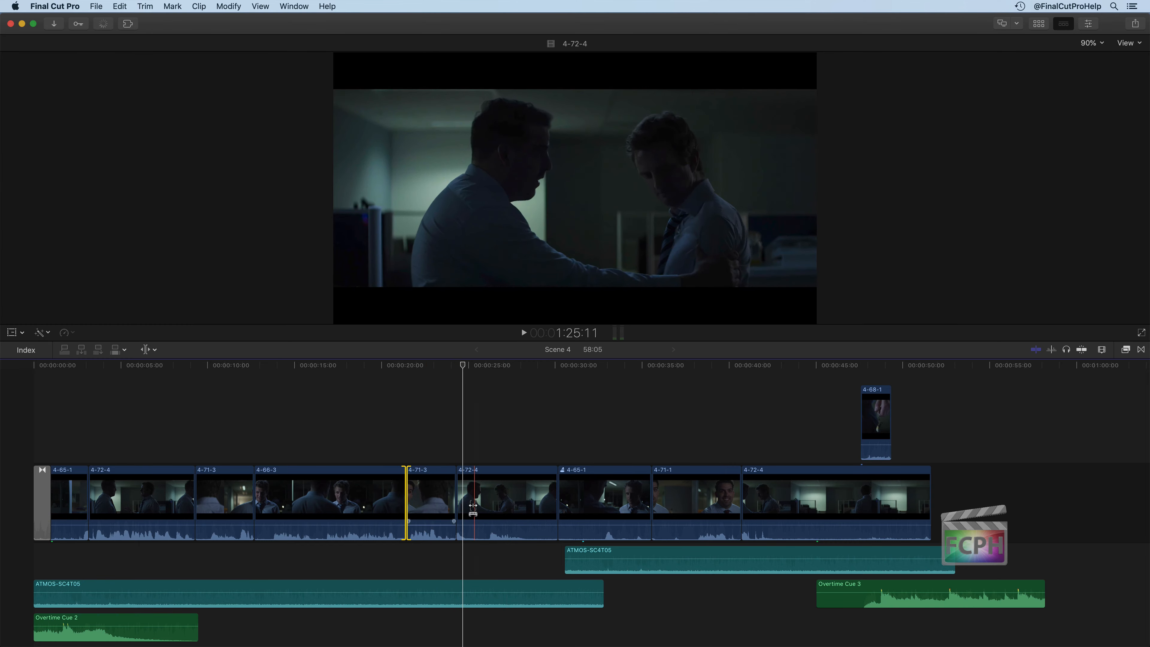
key(space)
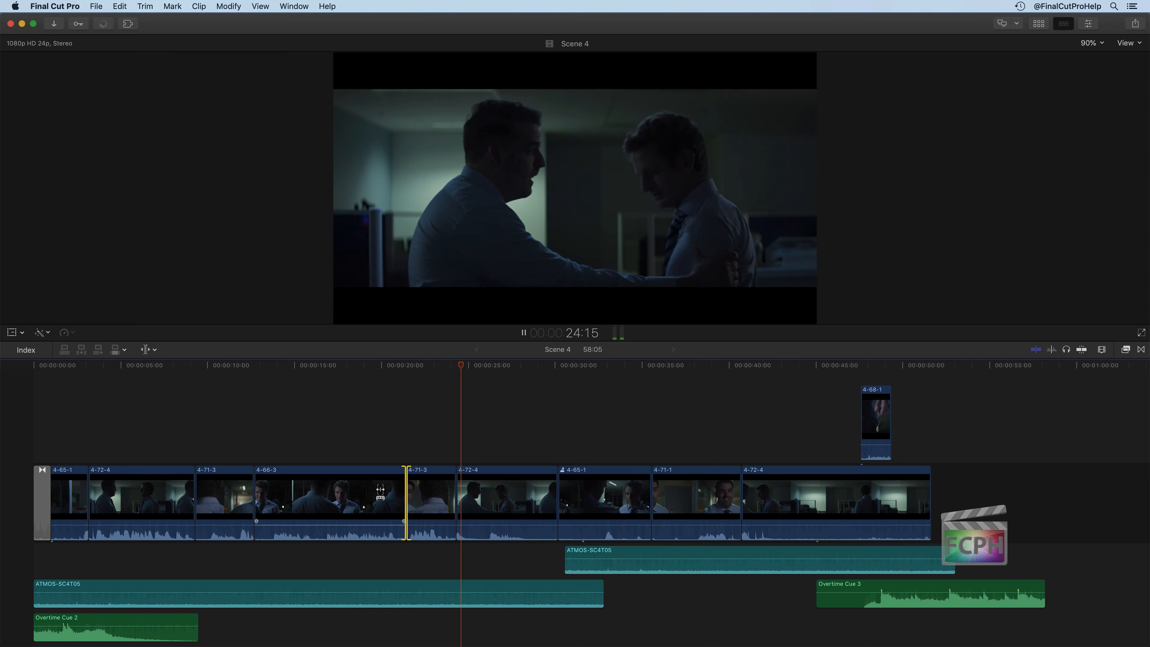
key(space)
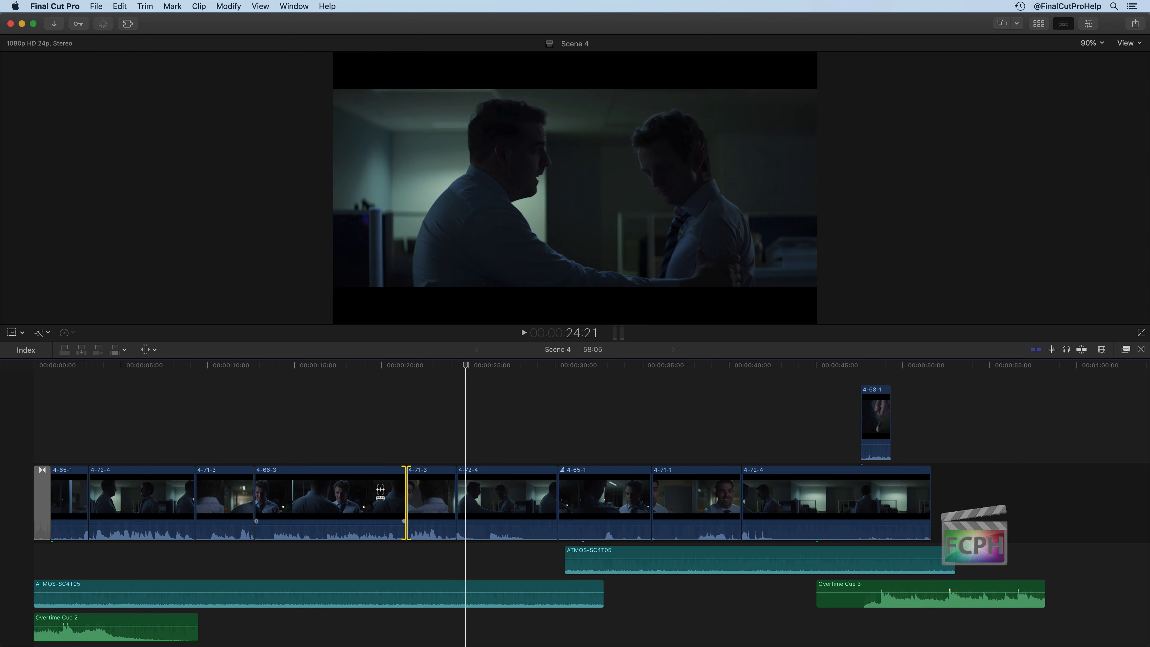